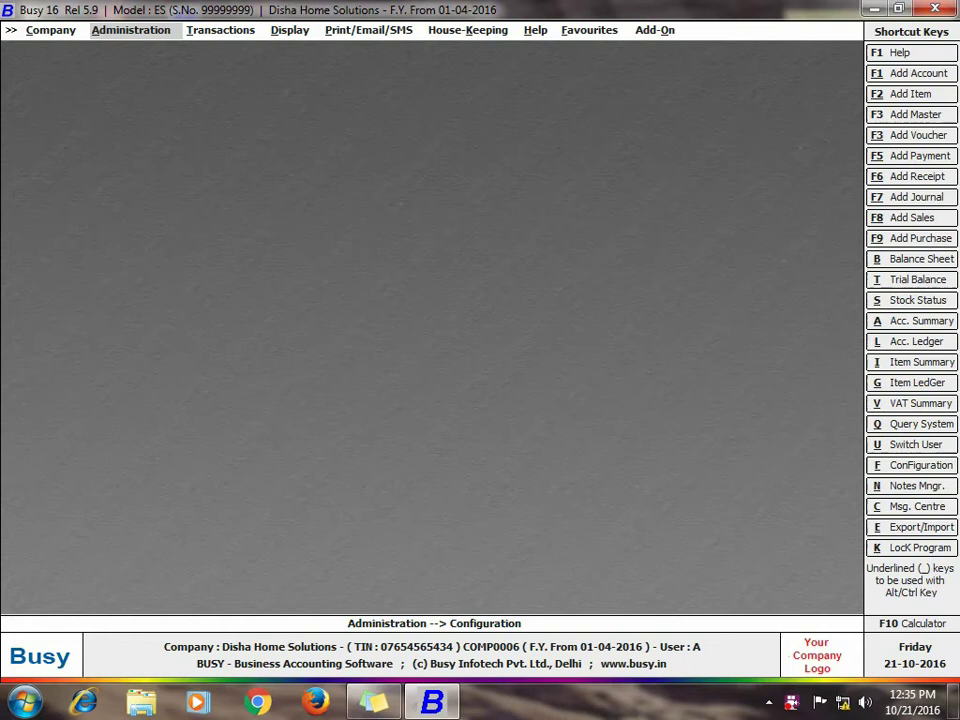
Enable packing details in vouchers in the Inventory features configuration and save the settings
key("Return")
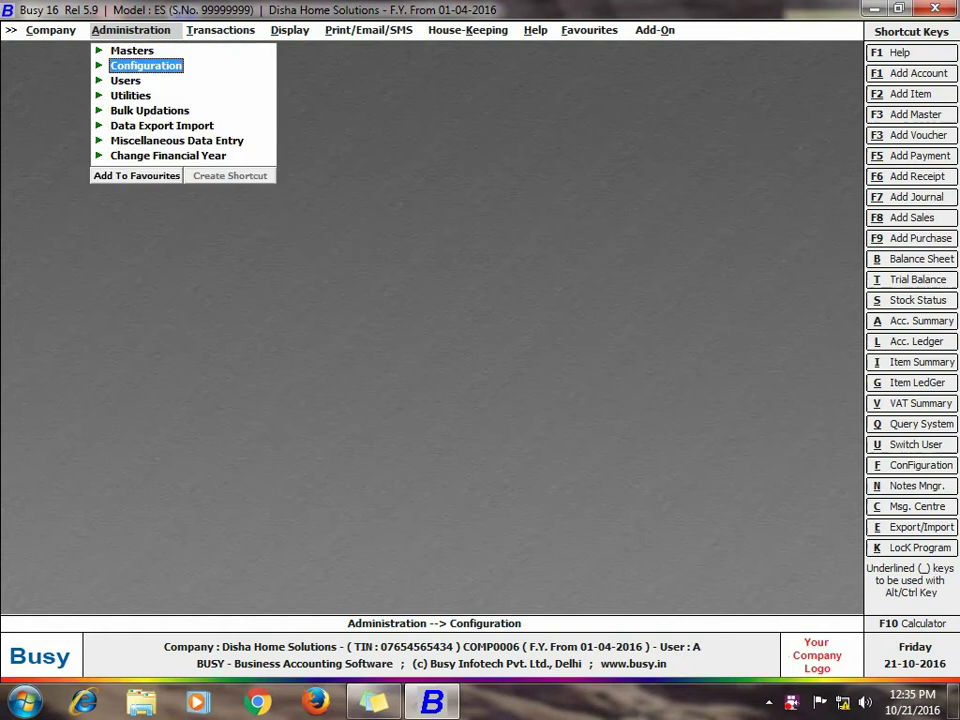
key("Return")
key("Down")
key("Return")
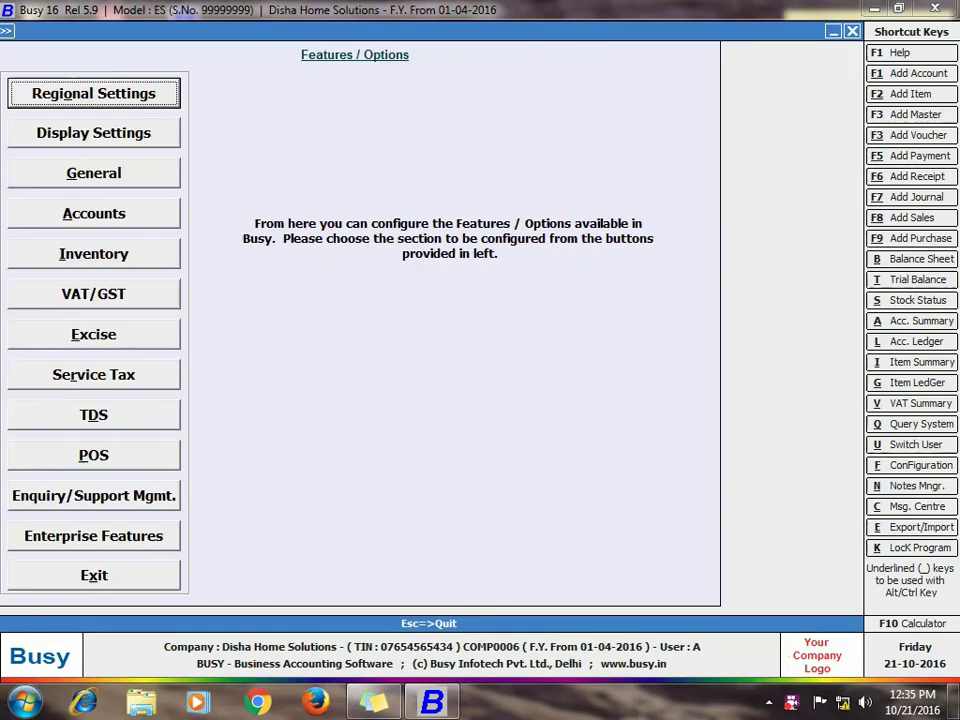
key("i")
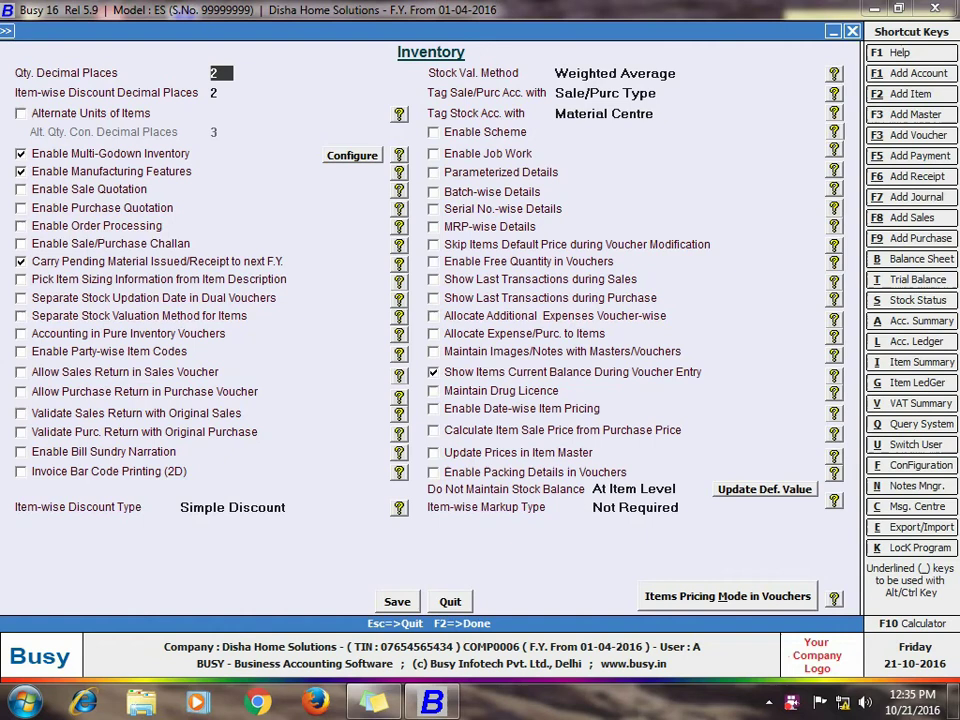
left_click(433, 472)
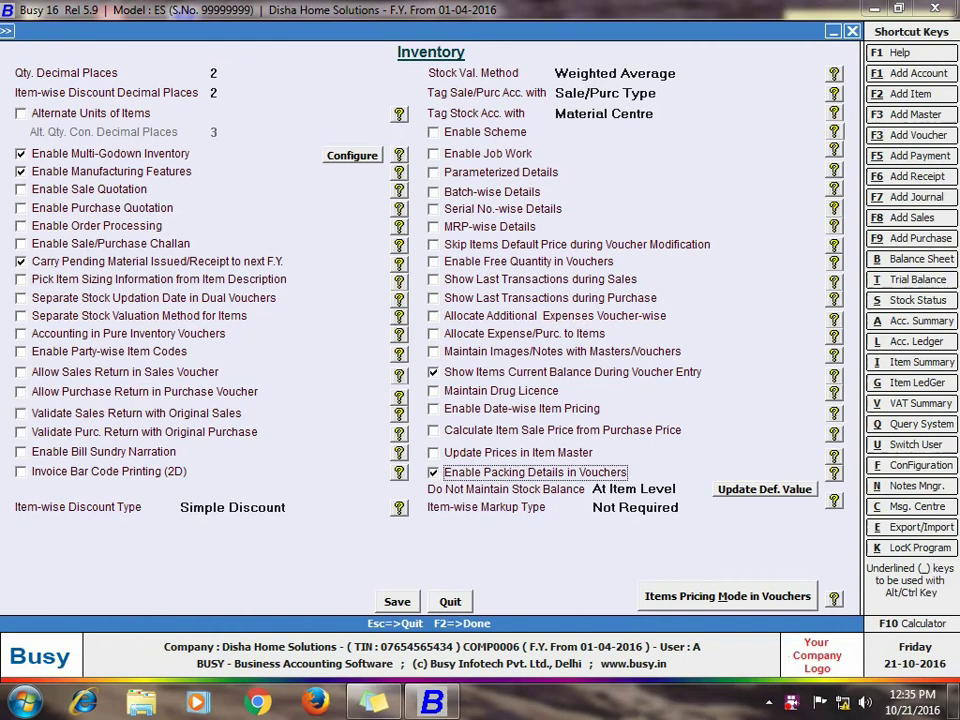
key("F2")
key("Escape")
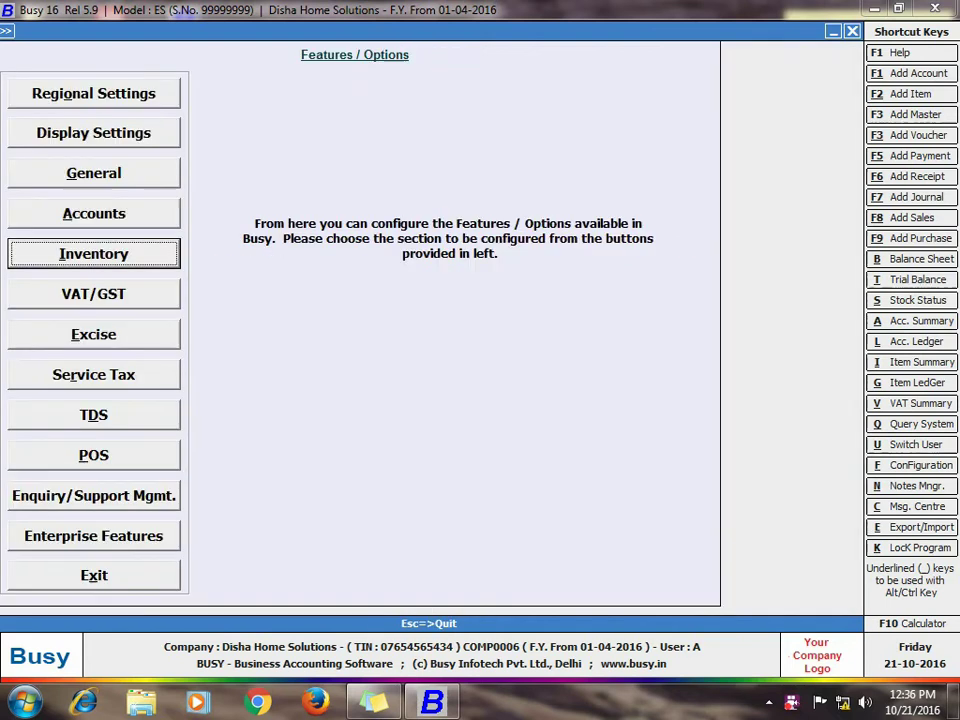
key("Escape")
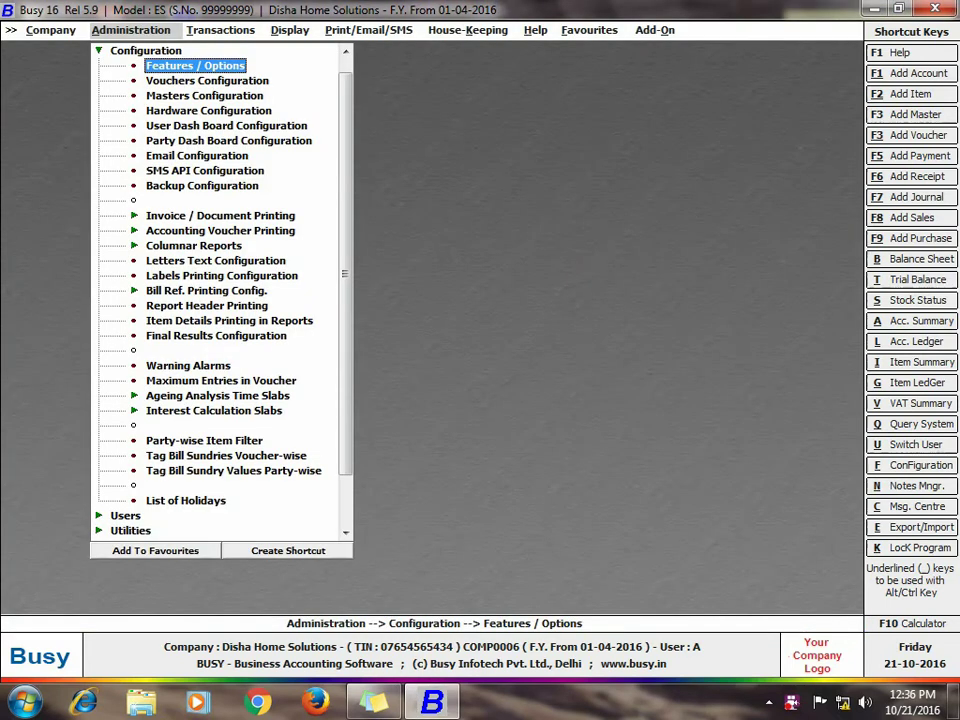
Enable packing details in the voucher configuration of the Sales voucher's Main series
left_click(207, 80)
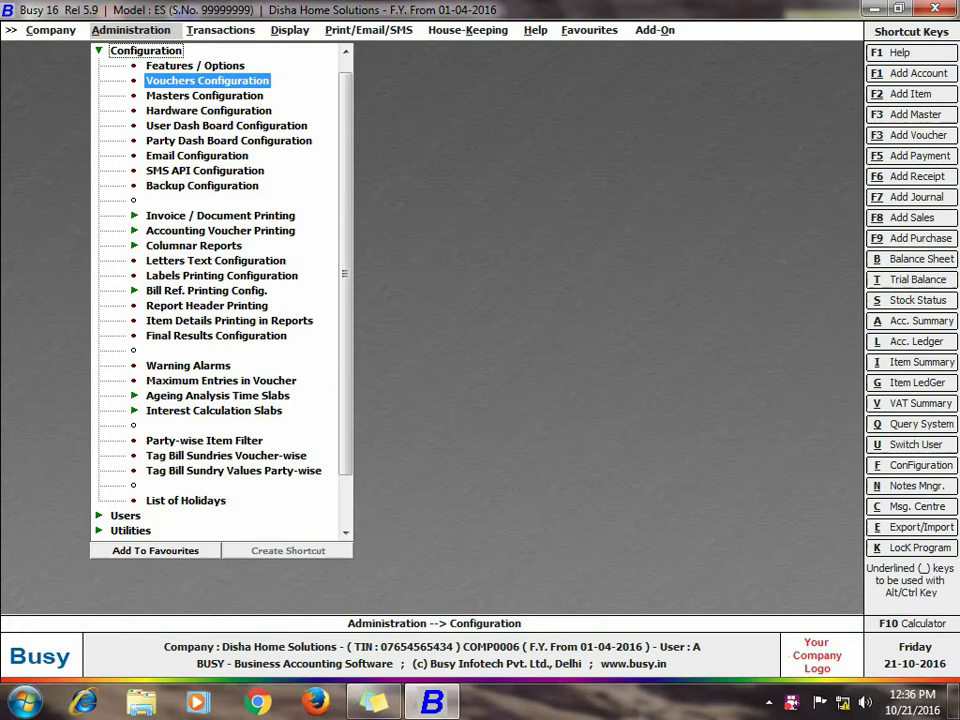
key("Return")
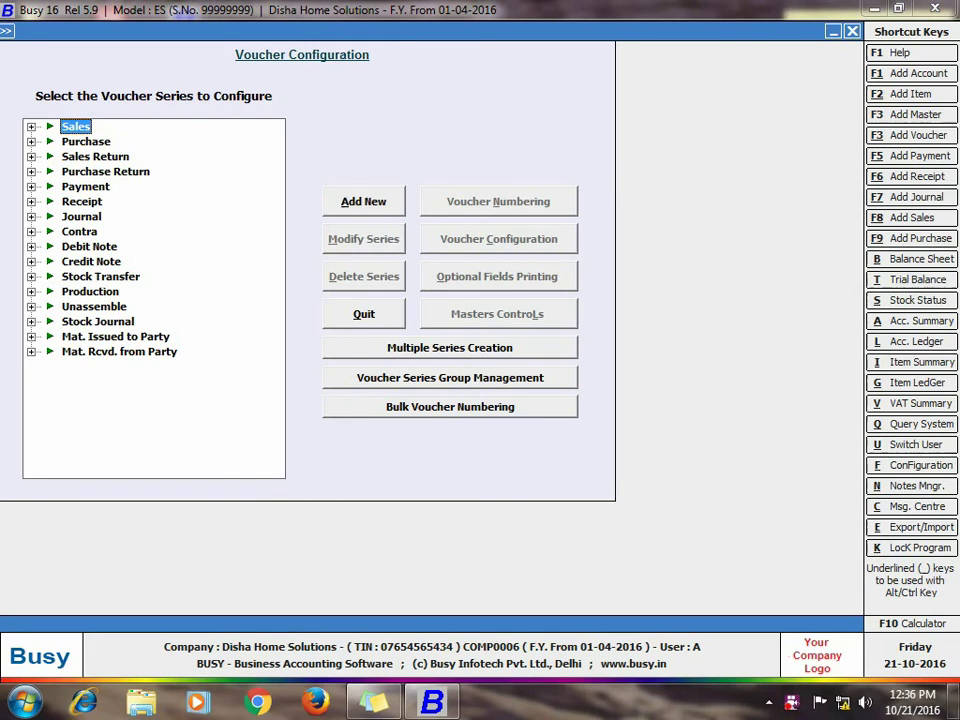
key("Right")
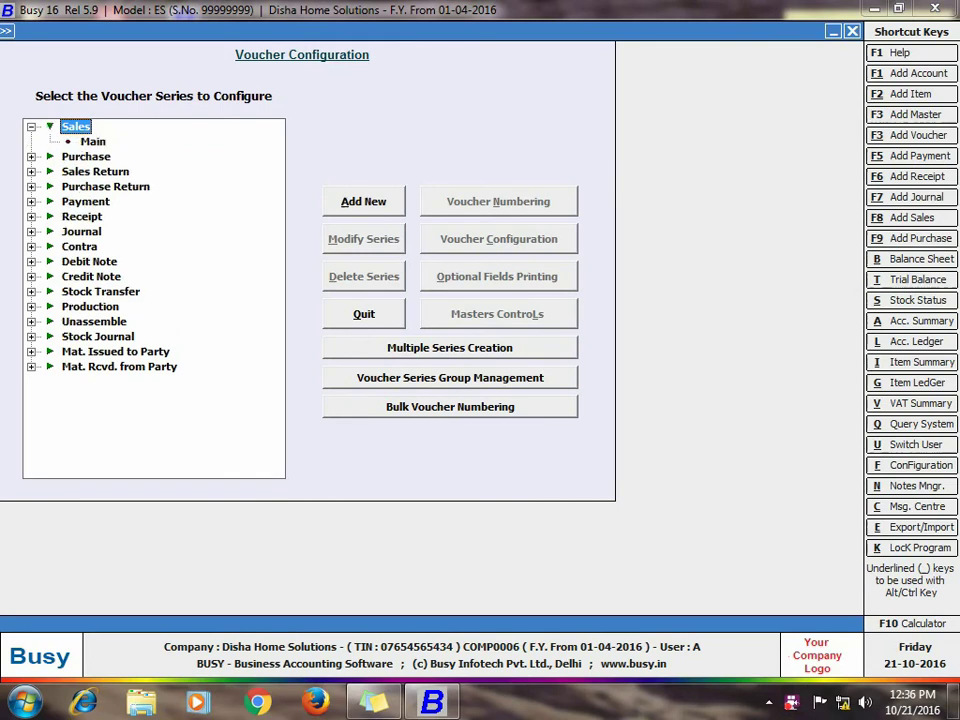
key("Down")
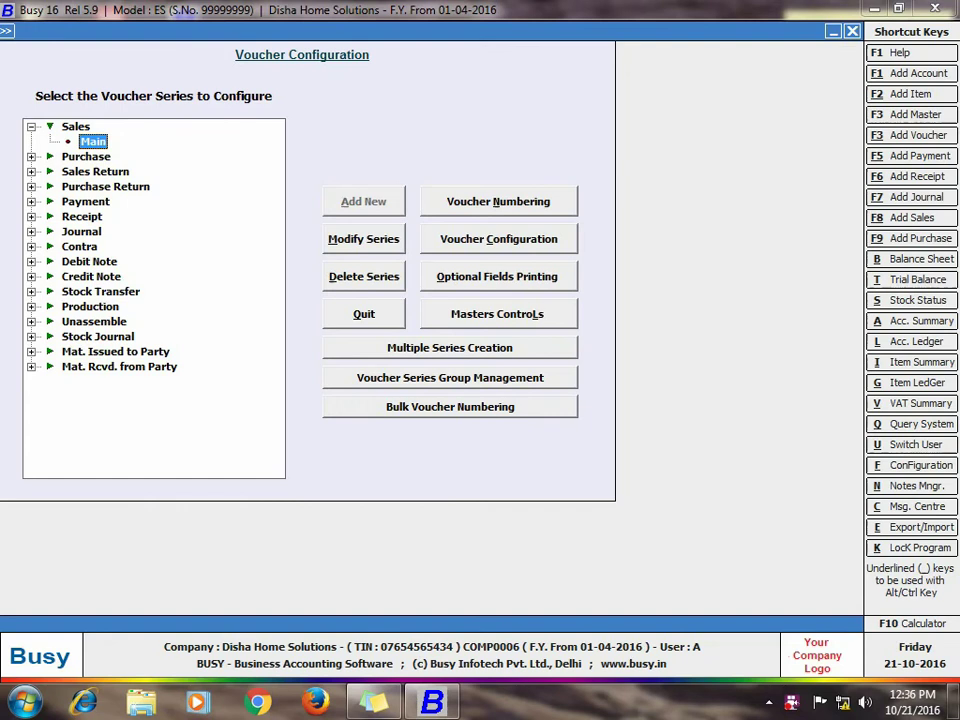
key("Tab")
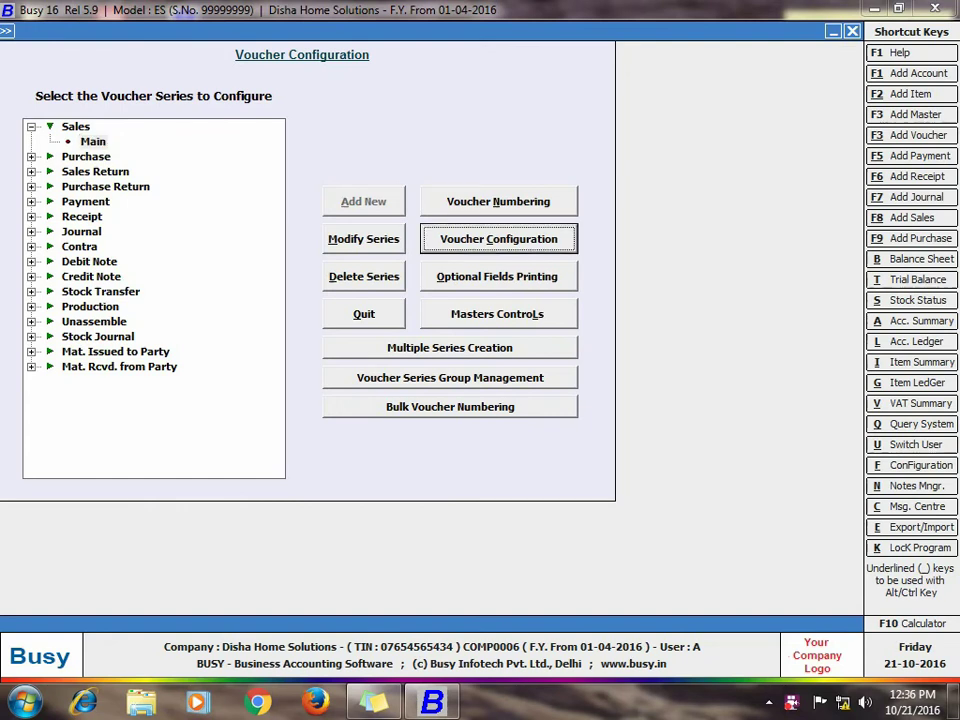
key("Return")
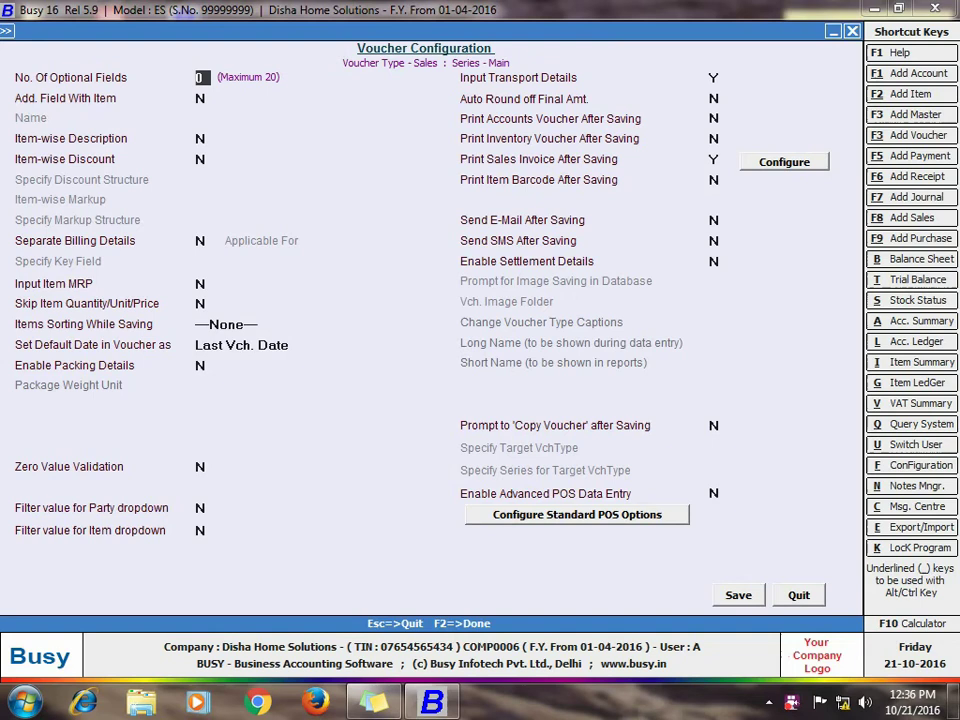
left_click(201, 365)
type("y")
key("Return")
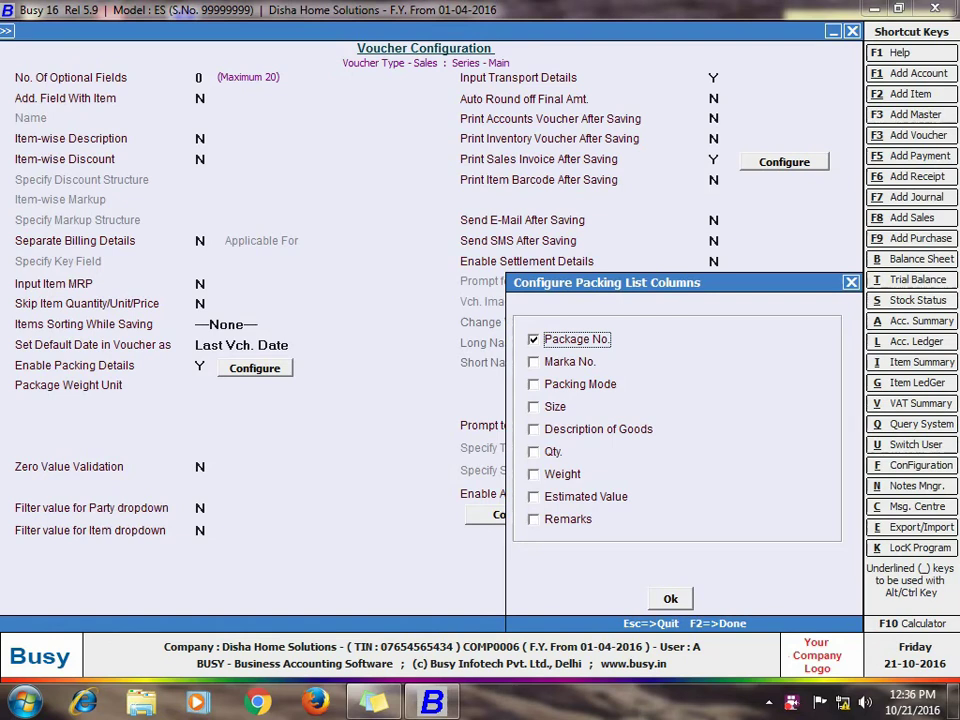
Include the Marka No., Packing Mode, Size, Description of Goods, Qty. and Weight columns in the packing list and confirm
left_click(533, 361)
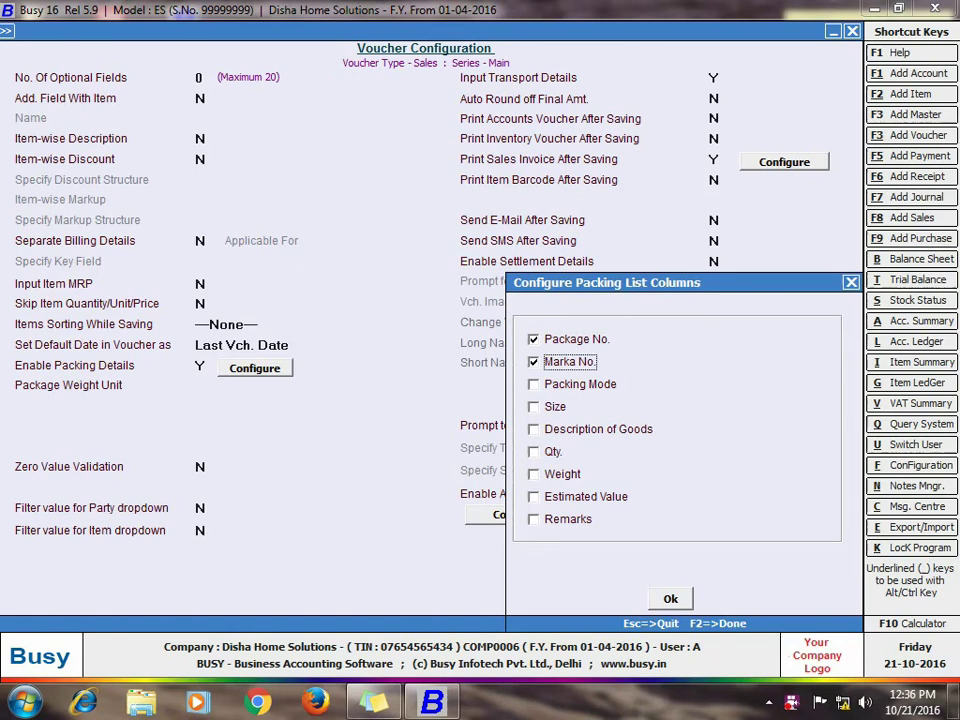
key("Down")
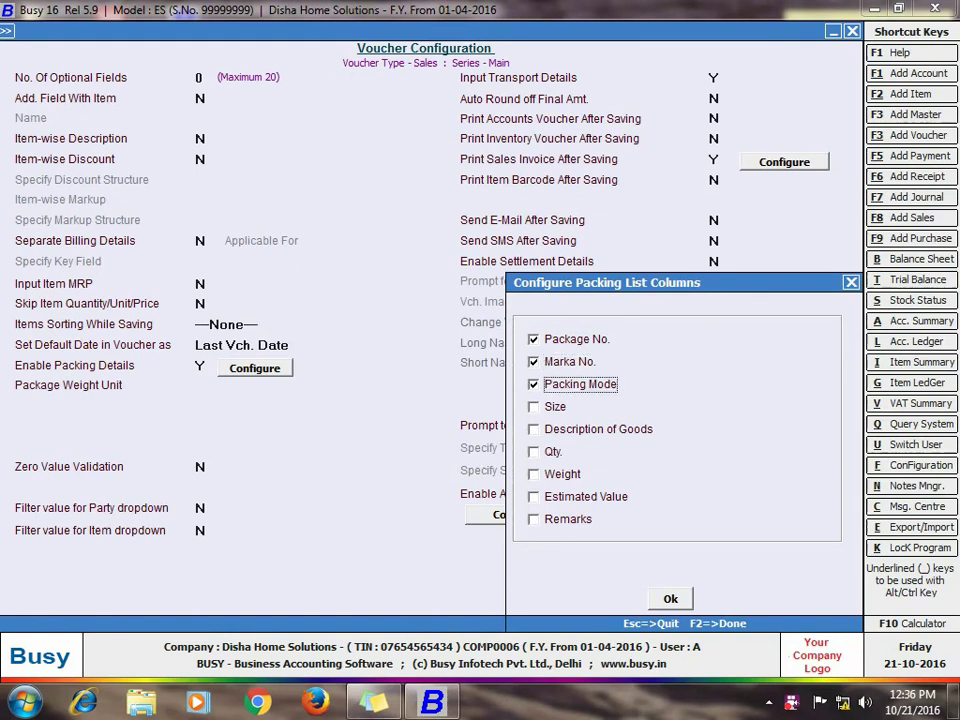
key("space")
key("Down")
key("space")
key("Down")
key("space")
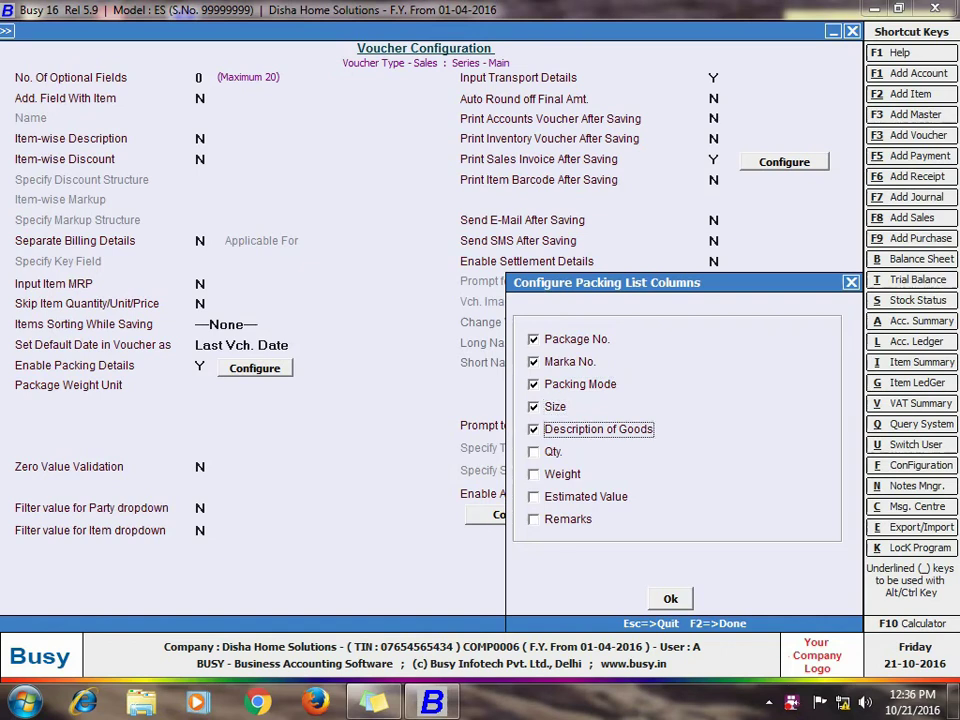
key("Down")
key("space")
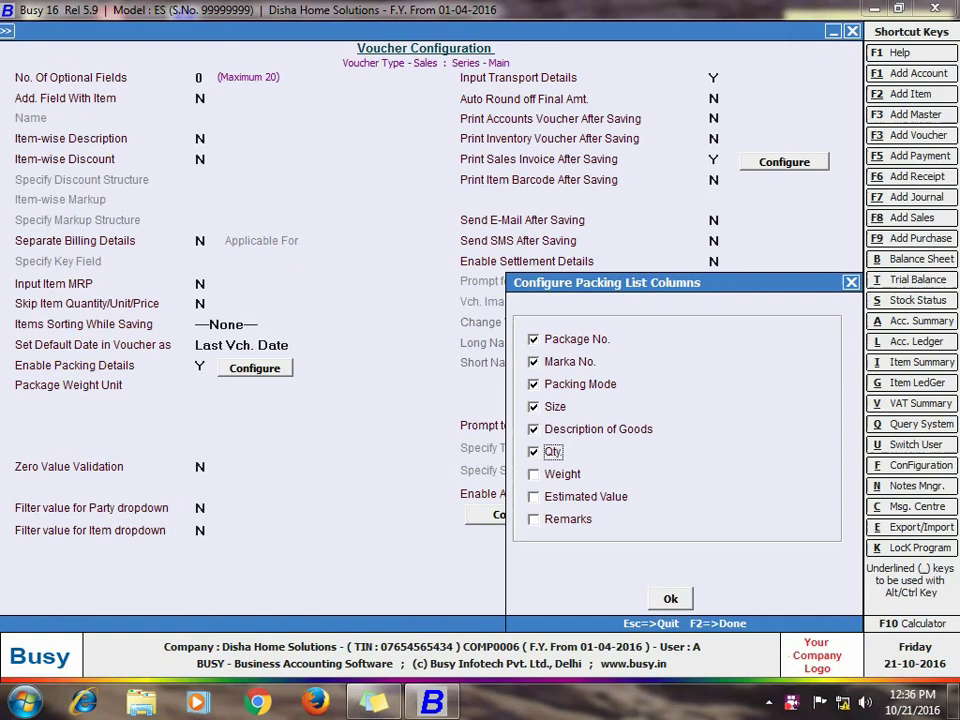
key("Down")
key("space")
key("F2")
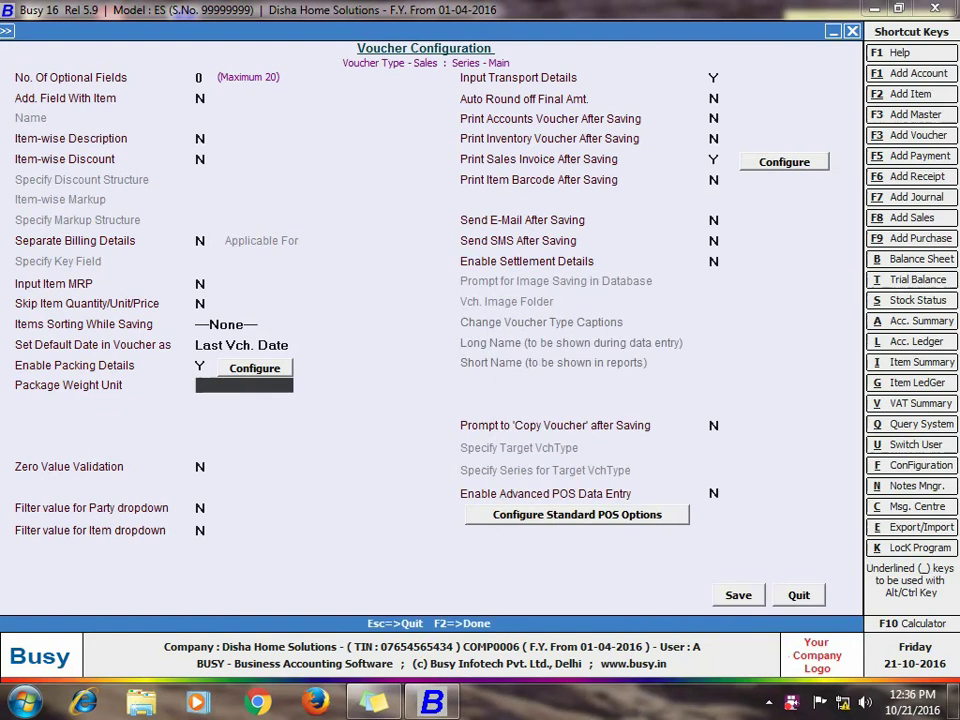
Set the package weight unit to Kgs. and save the Sales voucher configuration
type("kgs.")
key("Return")
key("F2")
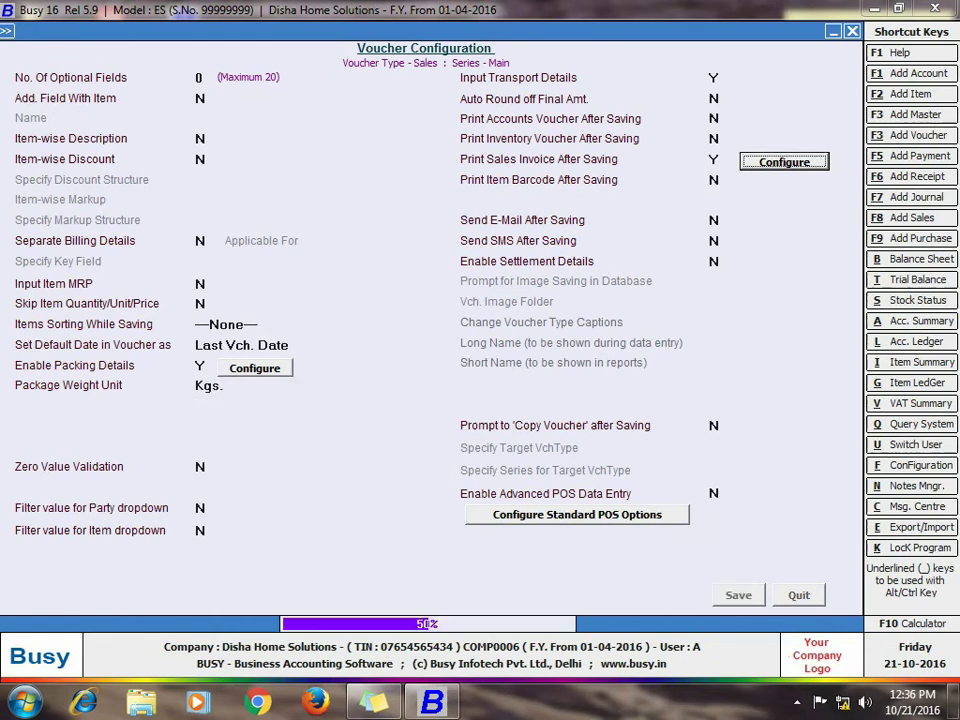
key("Escape")
Start a new sales voucher with sale type VAT/12.5% (T), party Balaji Tiles & Solutions and material centre Main Store
key("Right")
key("Return")
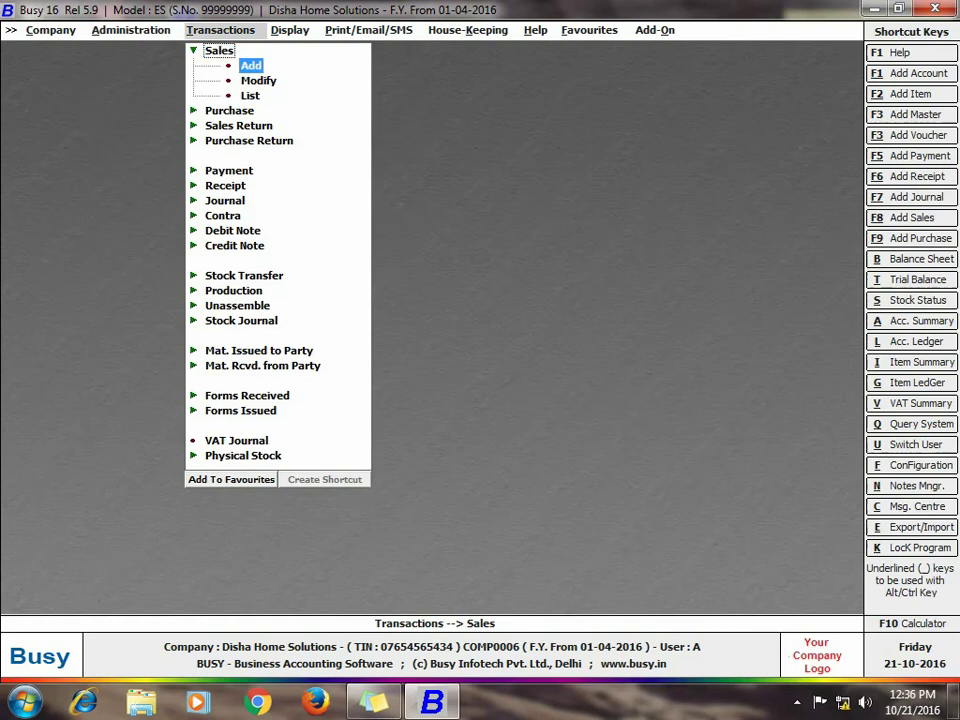
key("Return")
key("Return")
type("vat")
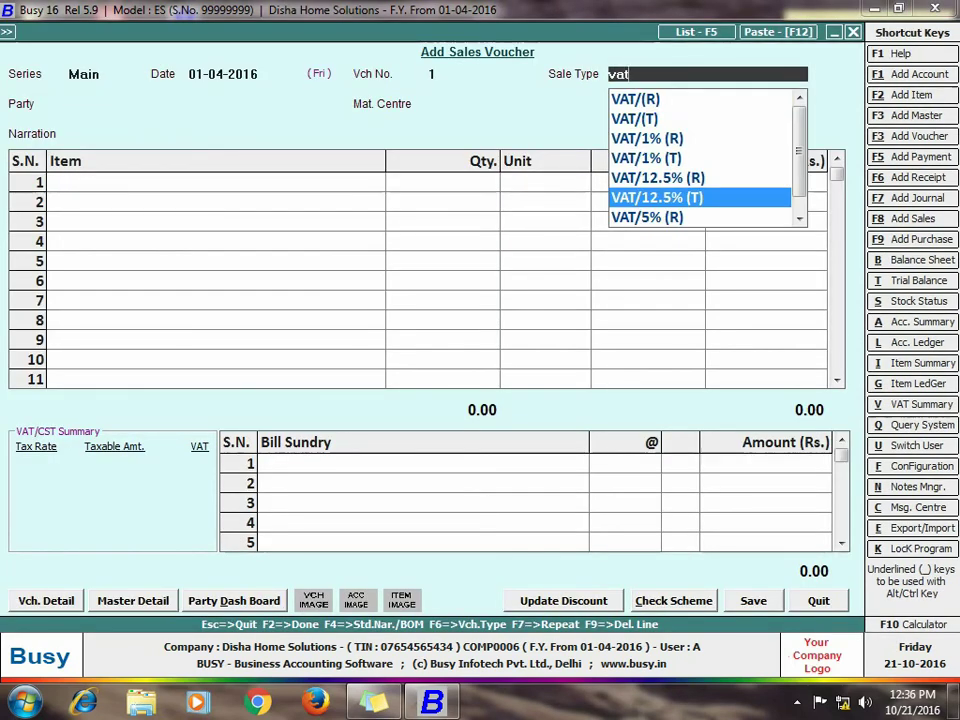
key("Return")
type("ba")
key("Return")
type("m")
key("Return")
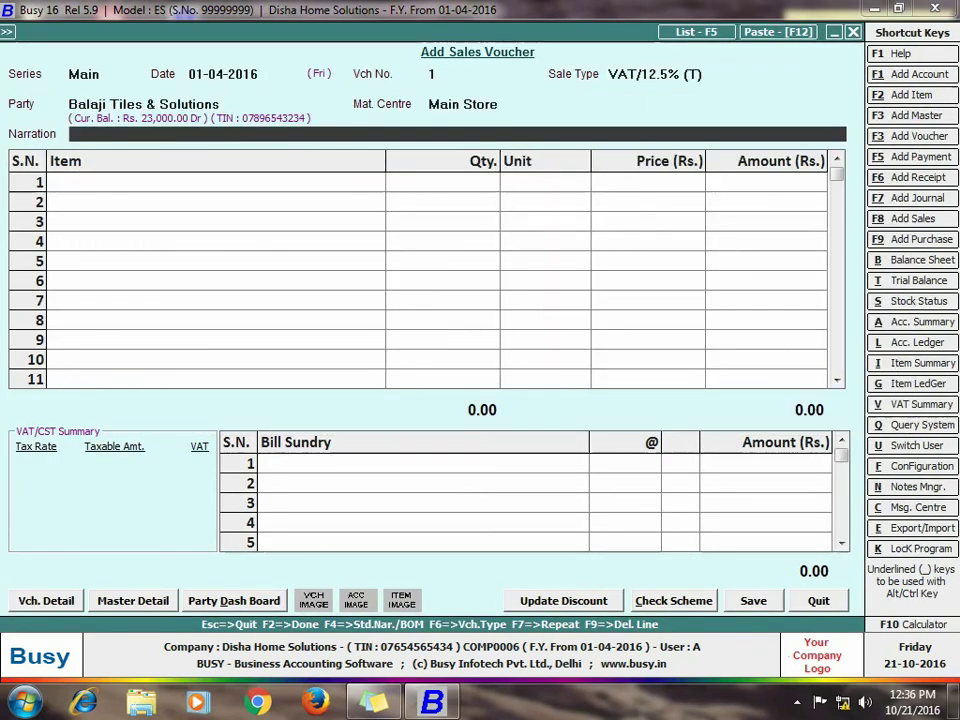
Add 100 Pcs. of Floor Tiles at a price of Rs. 500.00 as the voucher's first item
key("Return")
type("f")
key("Return")
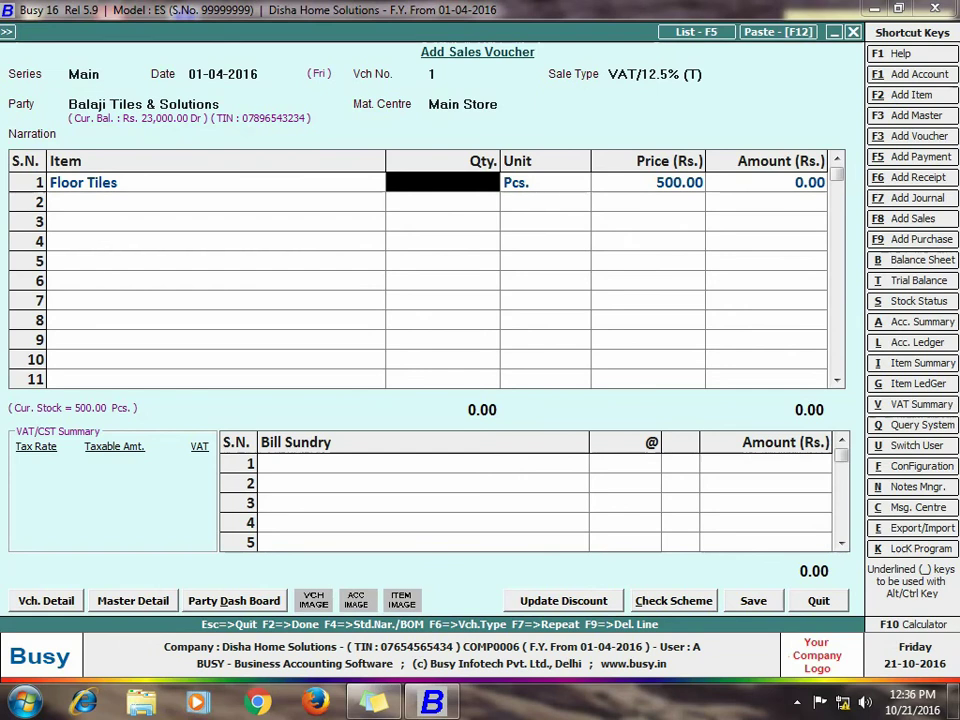
type("100")
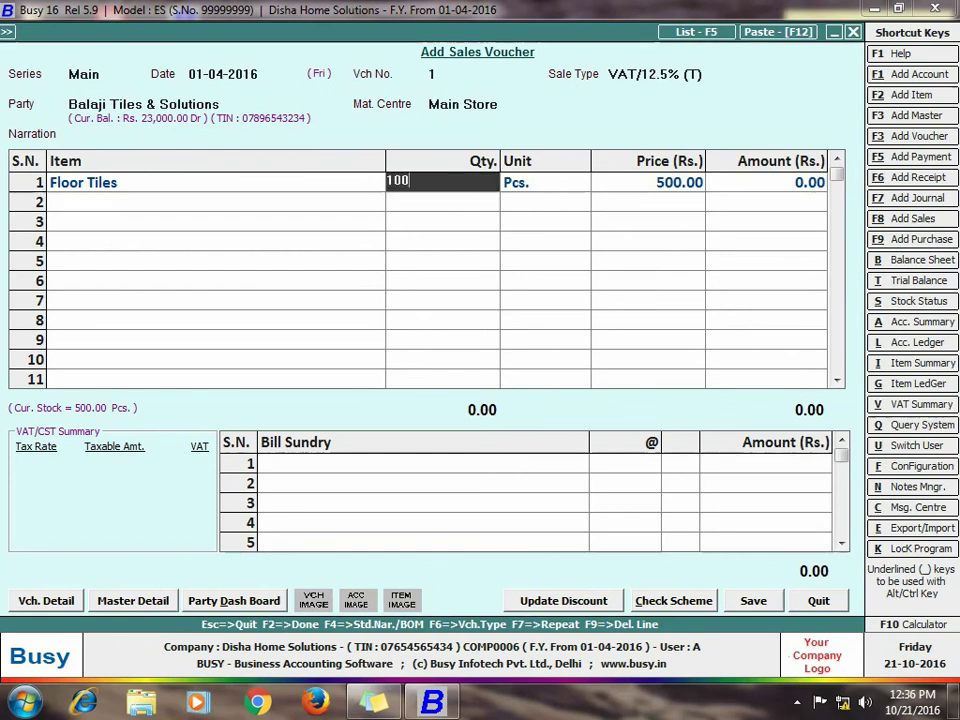
key("Return")
key("Return")
key("Return")
key("Return")
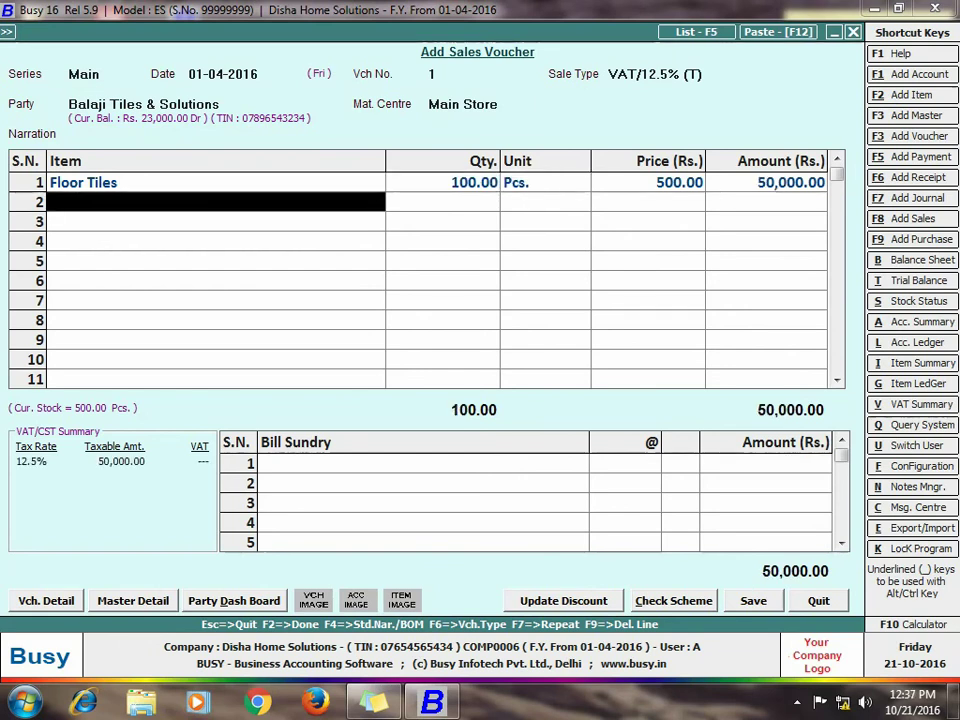
Apply the VAT bill sundry at 12.5% and proceed to the voucher's packing details
key("Return")
type("va")
key("Return")
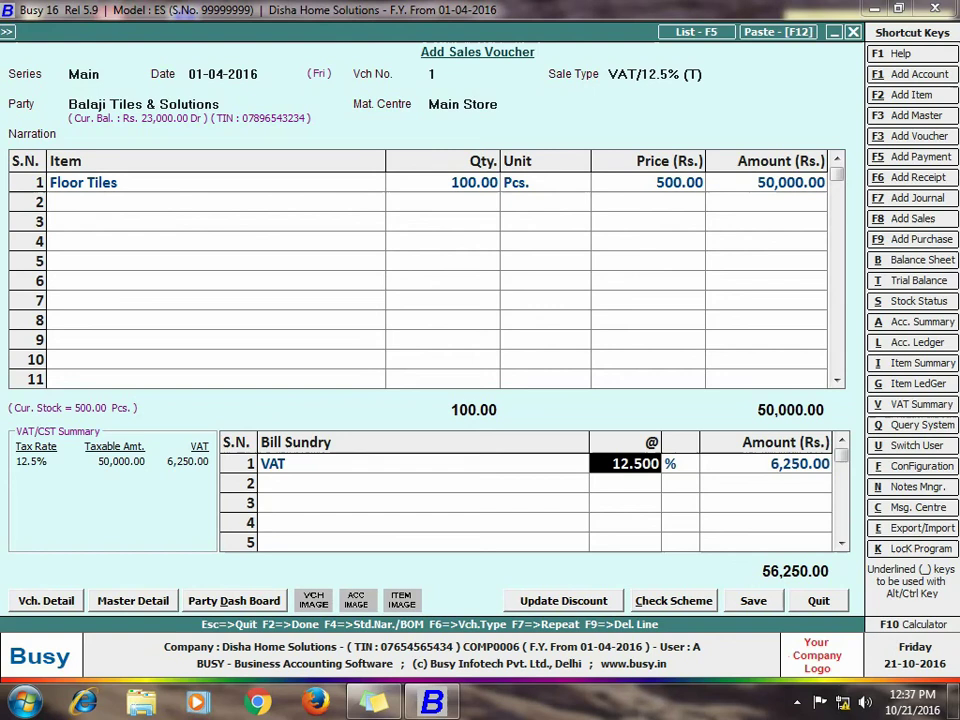
key("Return")
key("Return")
key("Return")
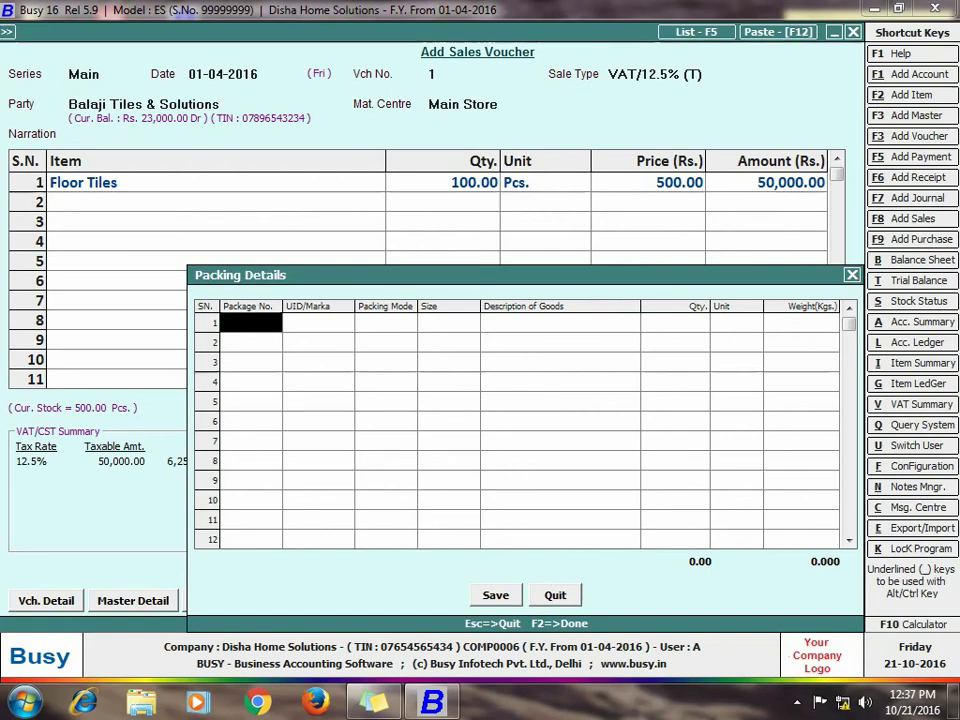
Enter package number 1/2, marka 1 and packing mode Box in the first packing row
type("1/2")
key("Return")
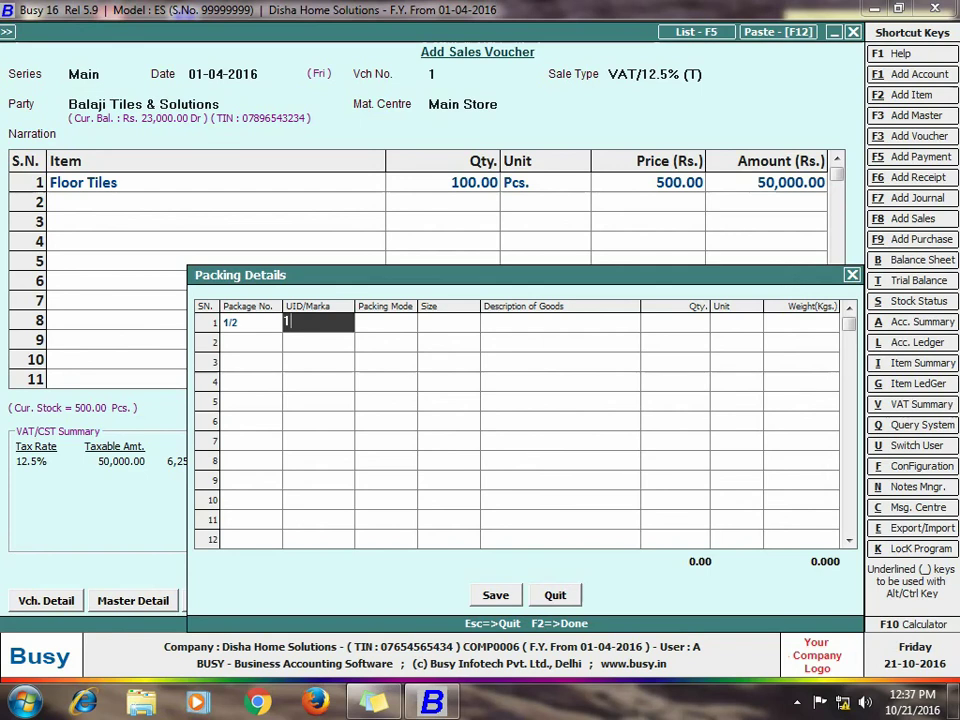
type("1")
key("Return")
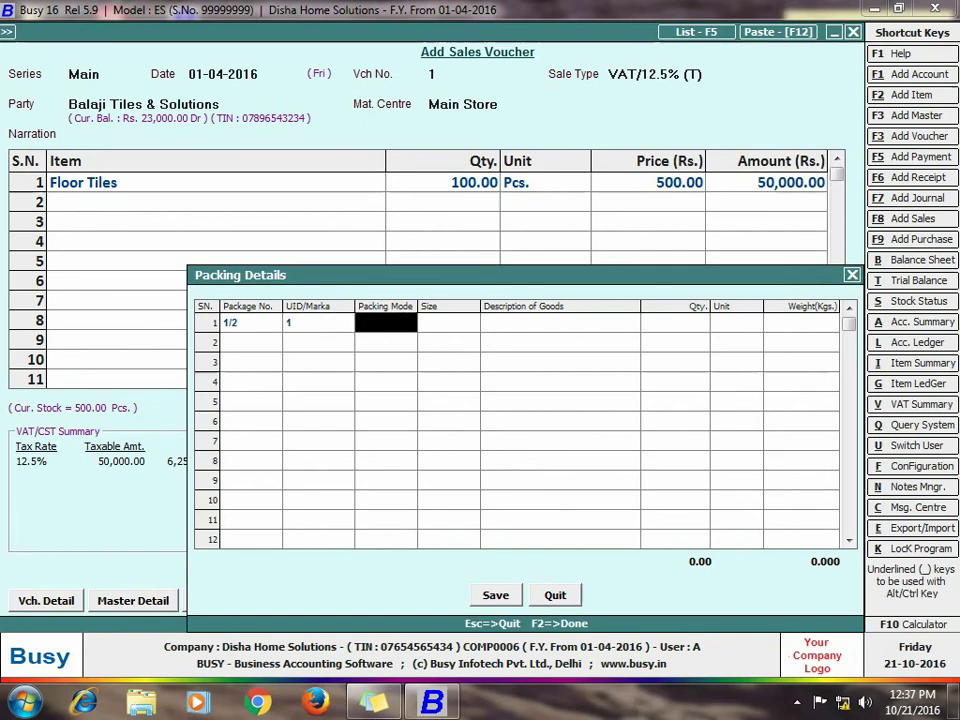
type("box")
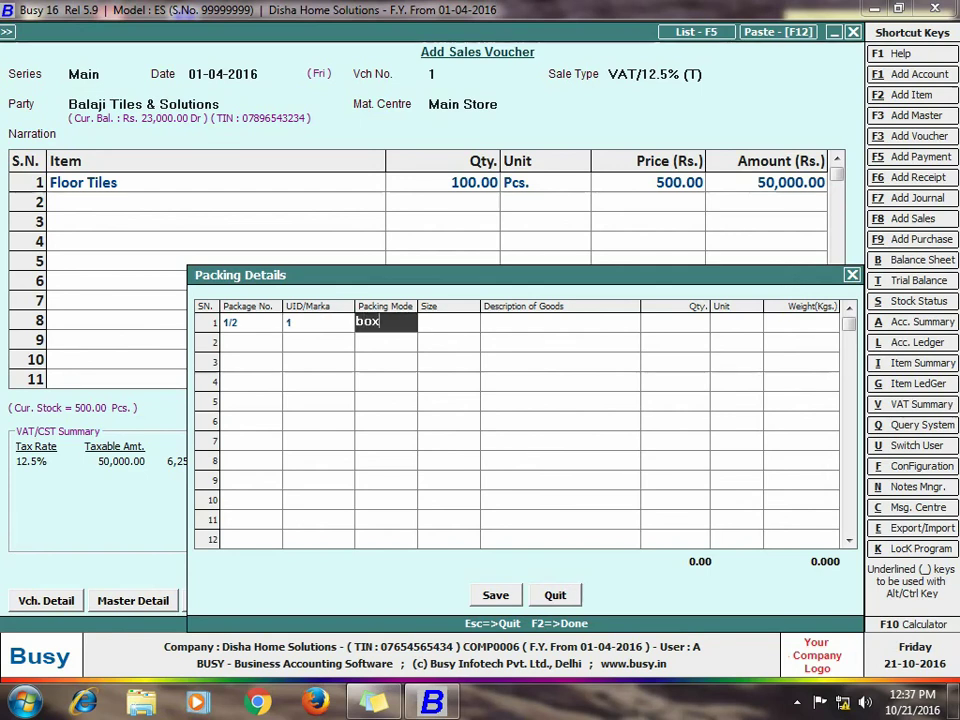
key("Return")
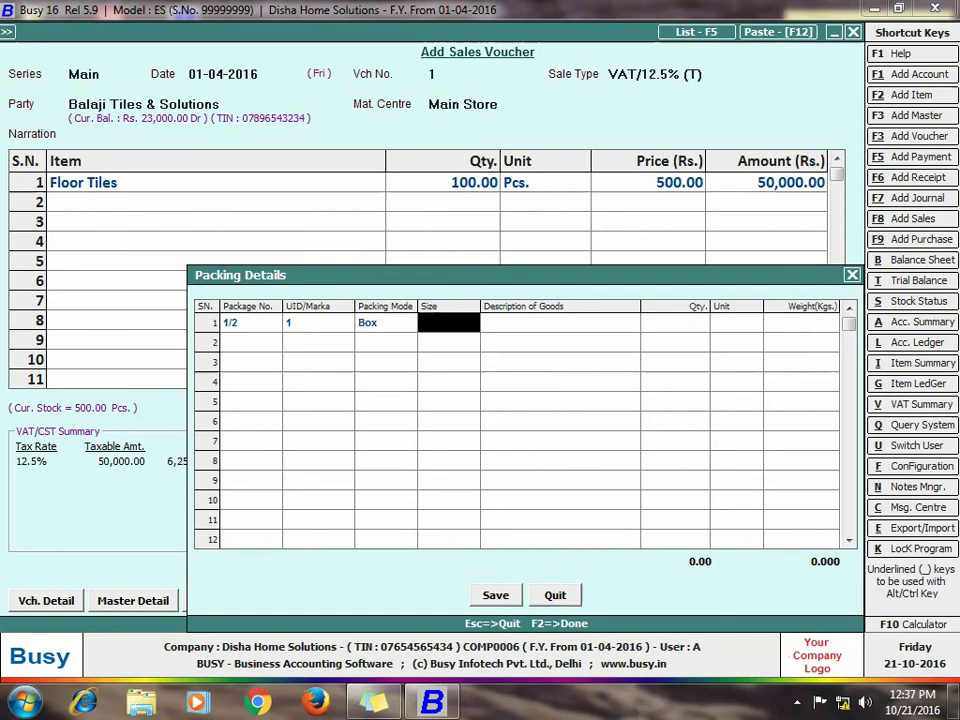
Enter size 15x15x18 and goods description Glossy Finish in the first packing row
type("15x15x18")
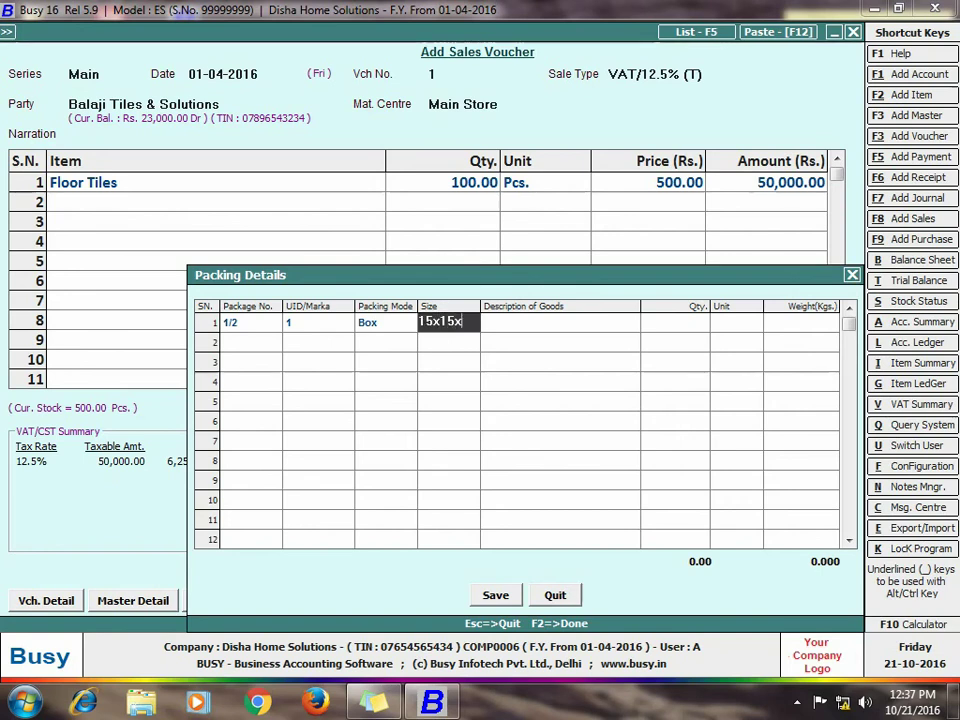
key("Return")
type("glossy")
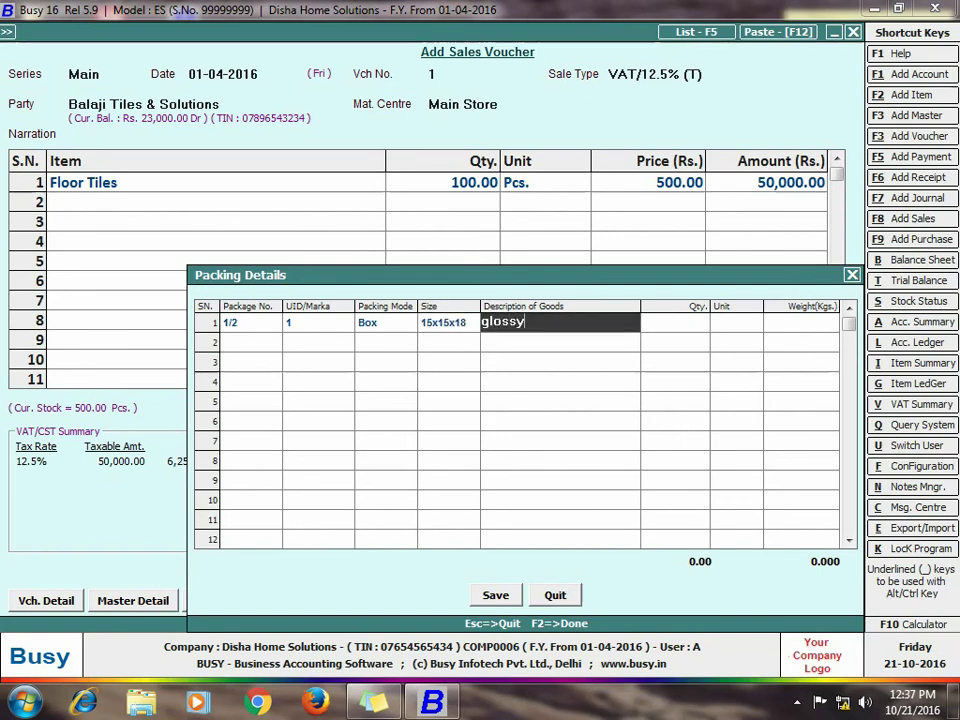
type(" finish")
key("Return")
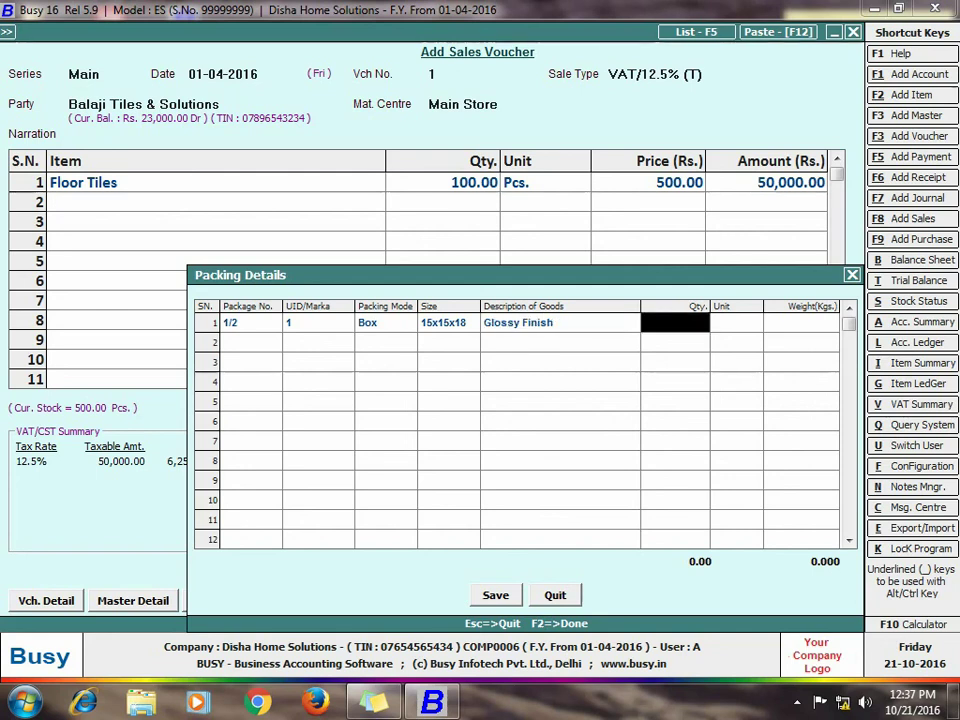
Complete the first packing row with quantity 50, unit Pcs. and a weight of 100 kg
type("50")
key("Return")
key("Return")
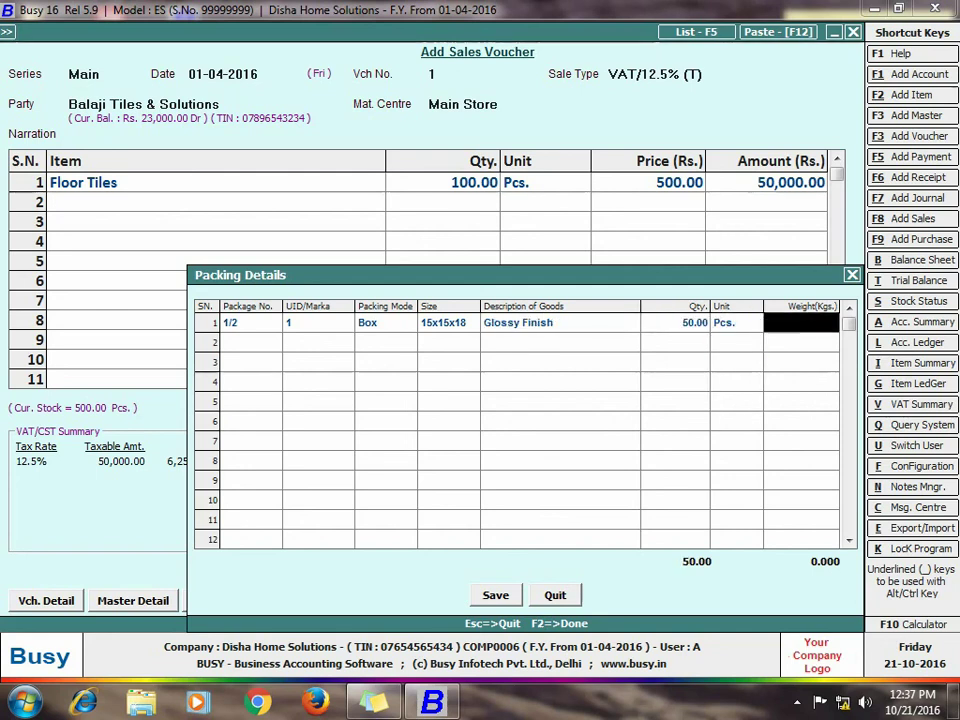
type("100")
key("Return")
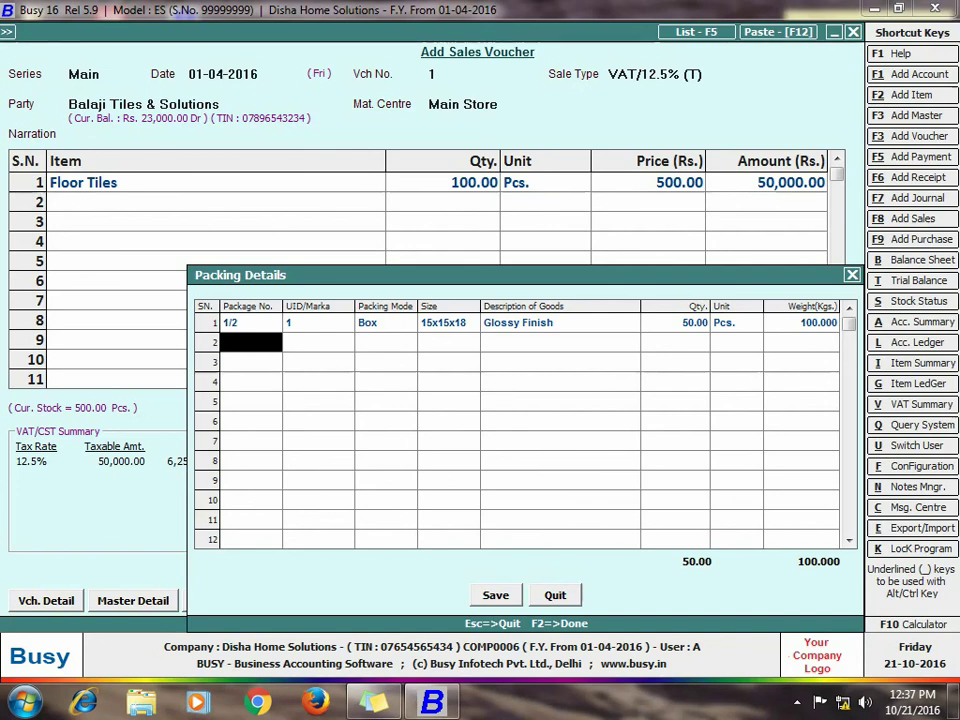
Fill the second packing row with package number 2/2, marka 2, packing mode Box and size 15x15x18
type("2/2")
key("Return")
type("2")
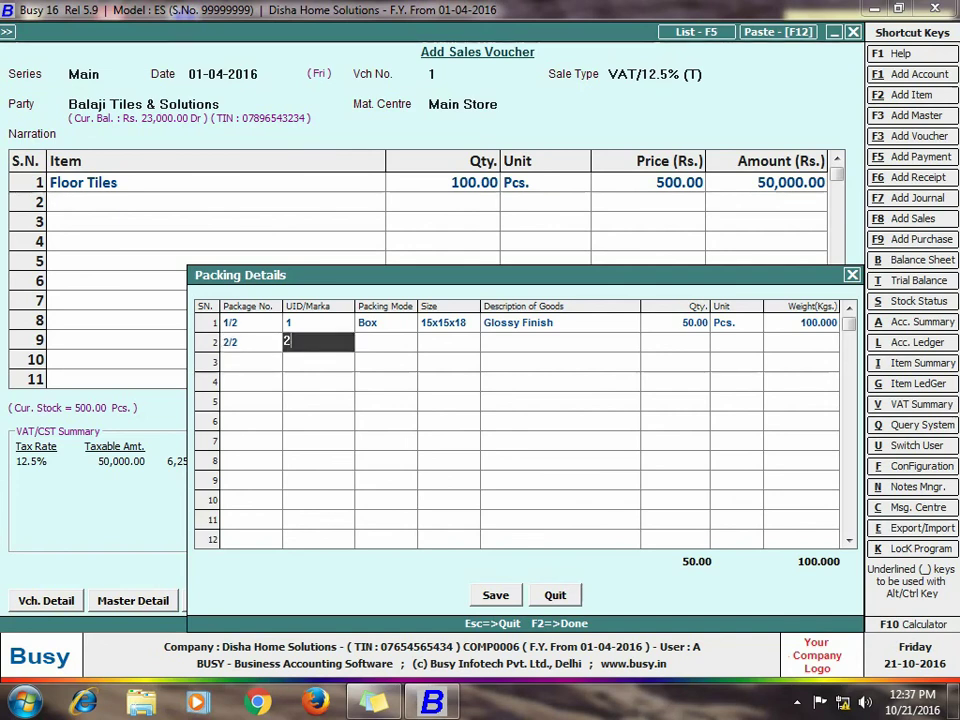
key("Return")
type("Box")
key("Return")
type("15x15x18")
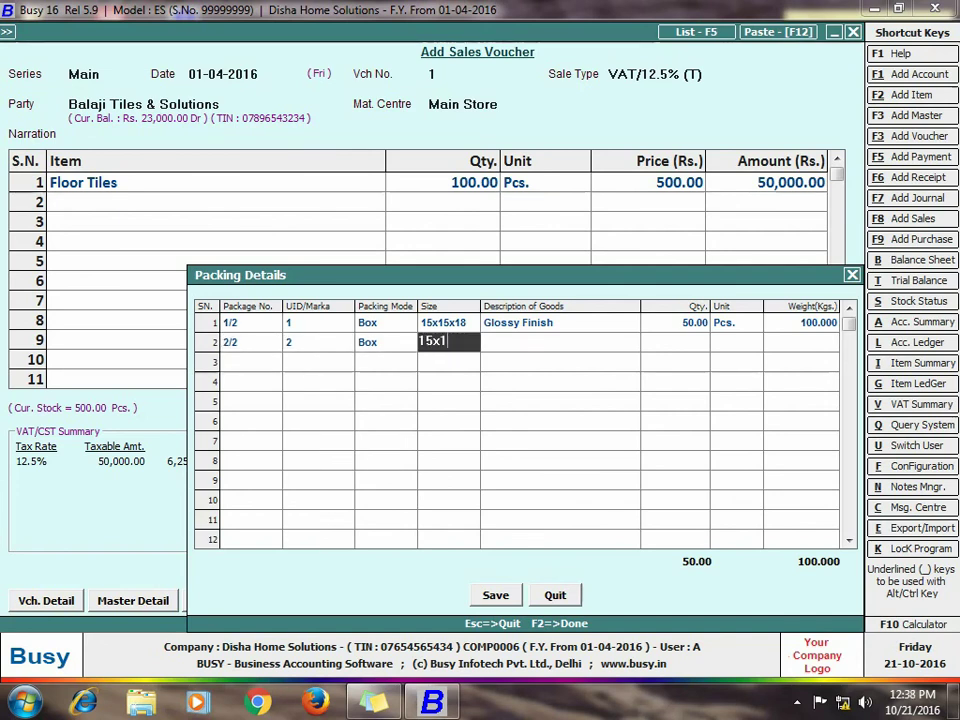
key("Return")
Describe the second package as Glossy Finish, with quantity 50 Pcs. and a weight of 100 kg
type("glossy finish")
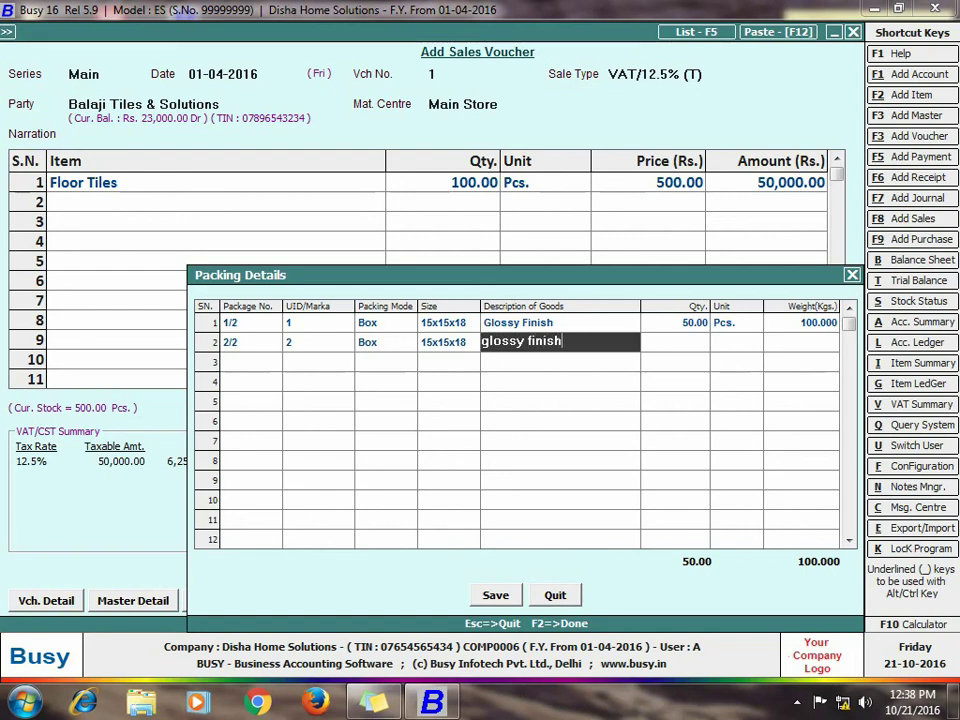
key("Return")
type("50")
key("Return")
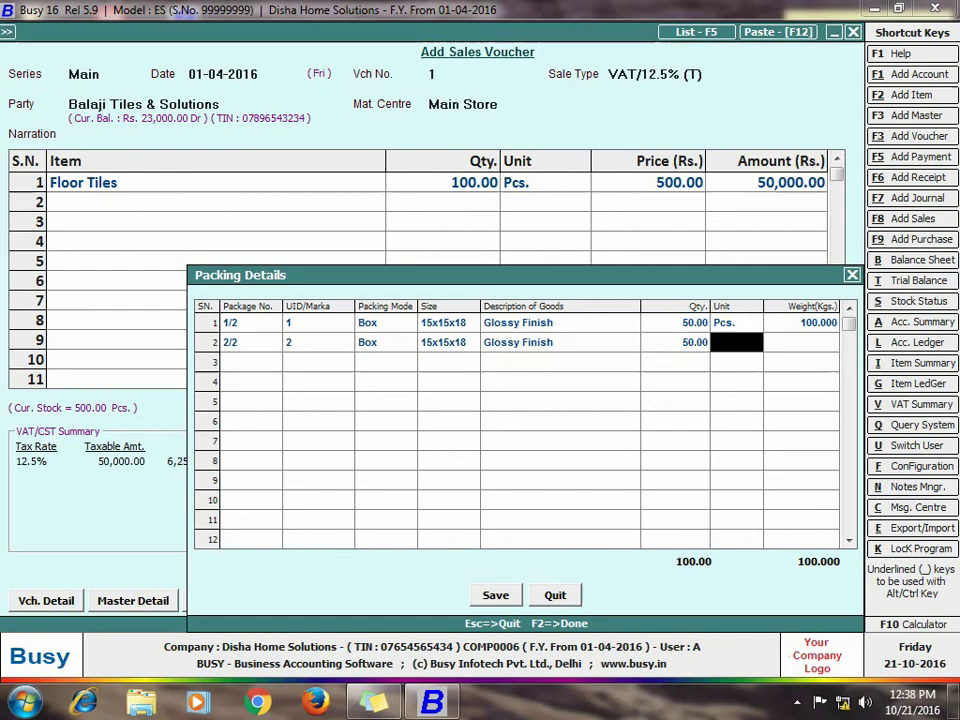
type("Pcs.")
key("Return")
type("100")
key("Return")
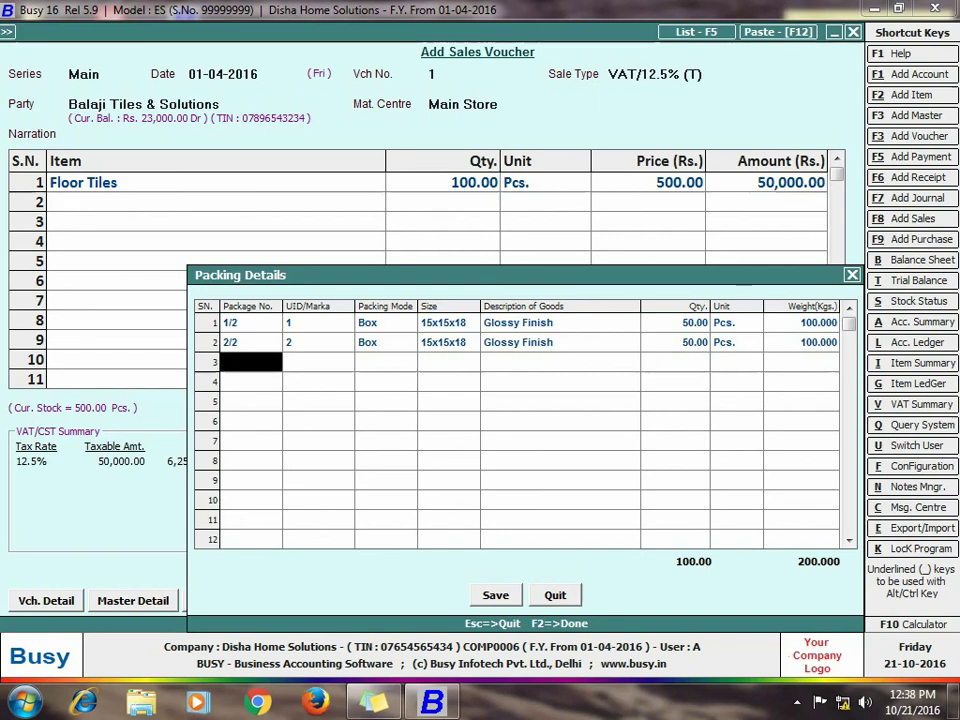
Save the packing details and the sales voucher
key("F2")
key("F2")
key("Return")
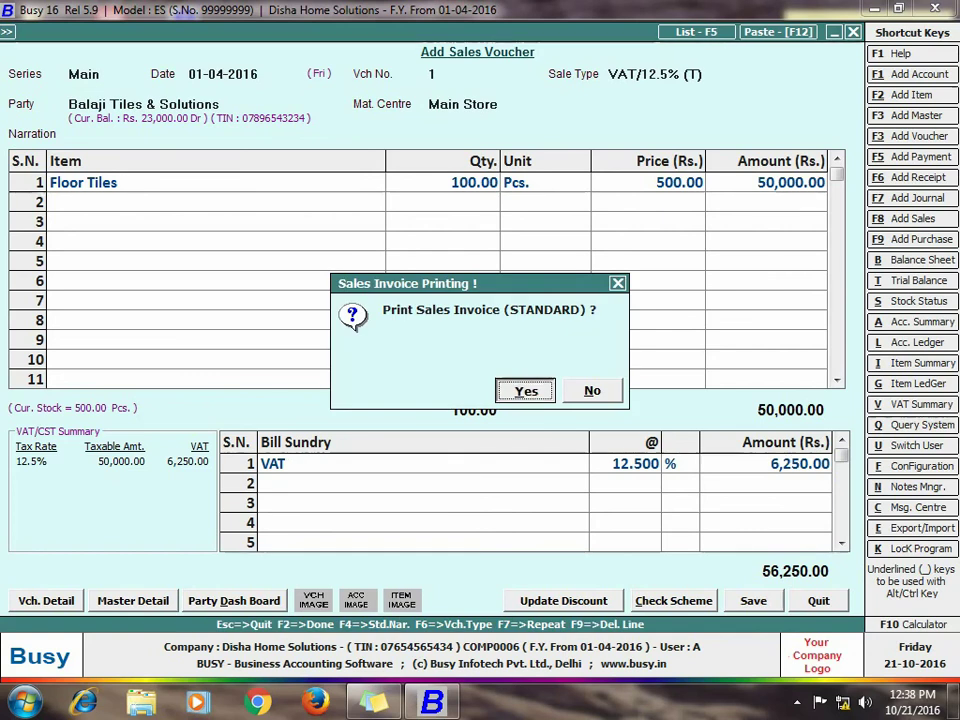
Preview the saved voucher's sales invoice in the STANDARD format, review the page, and close the preview
key("Return")
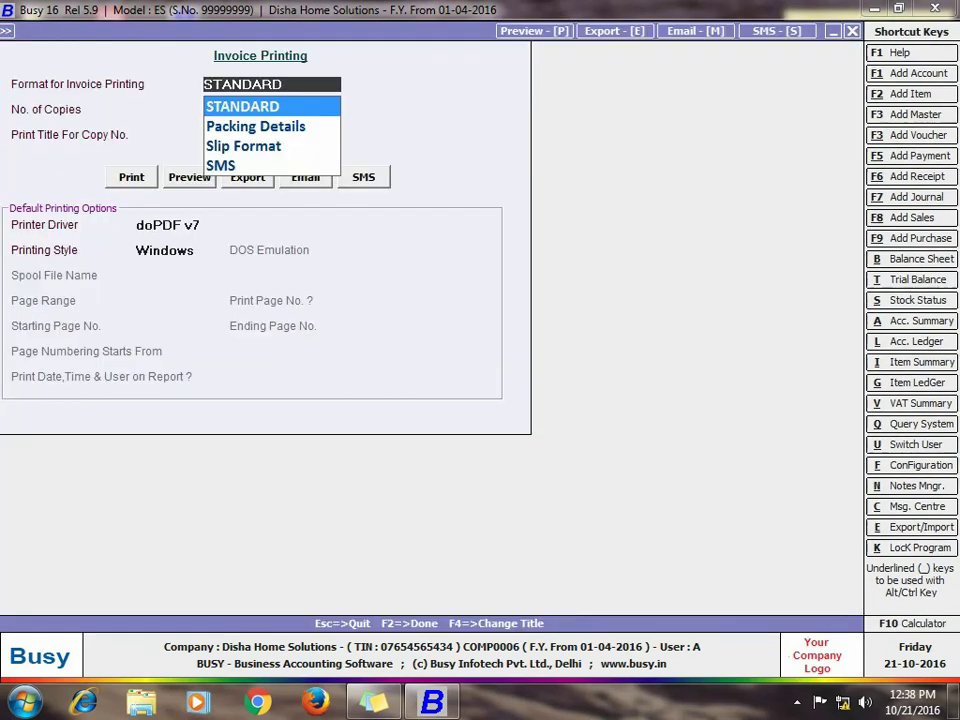
key("alt+p")
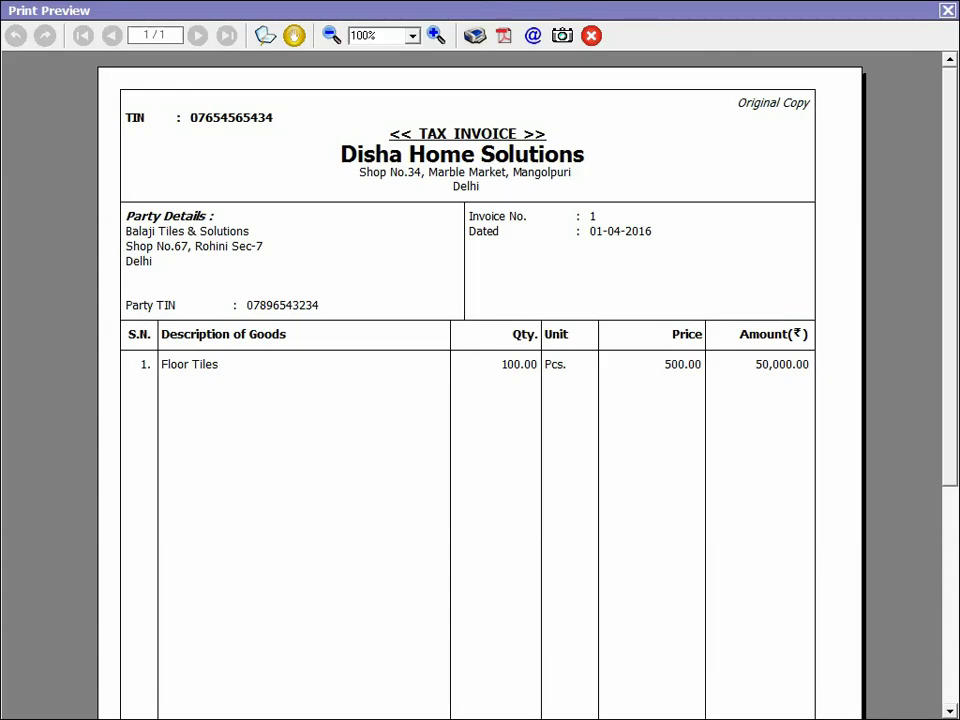
scroll(480, 385, "down", 7)
scroll(480, 385, "up", 5)
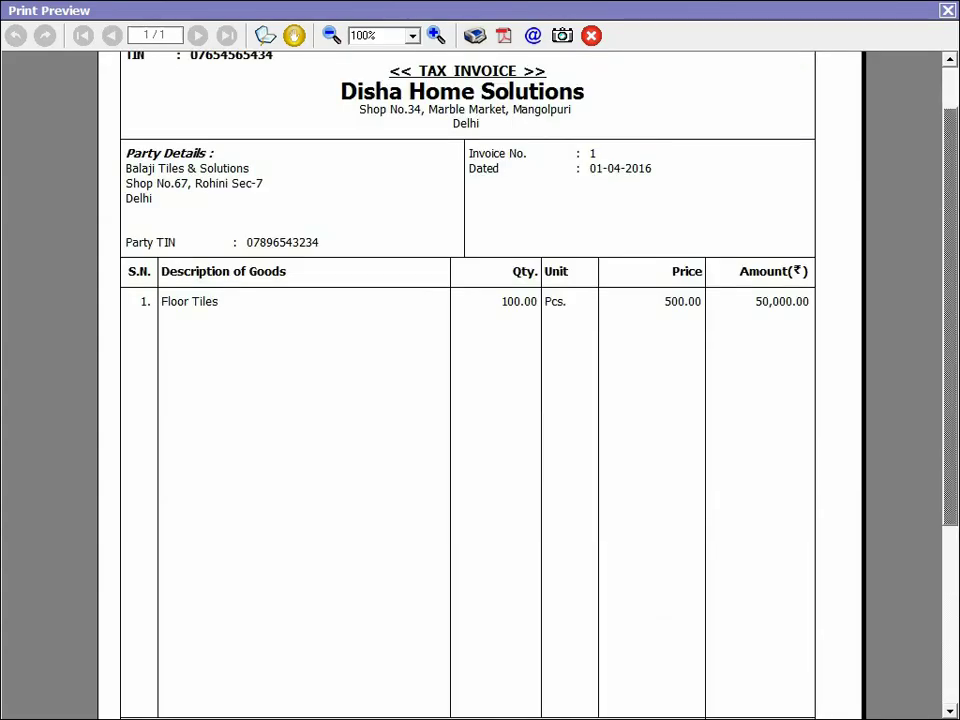
key("Escape")
key("Escape")
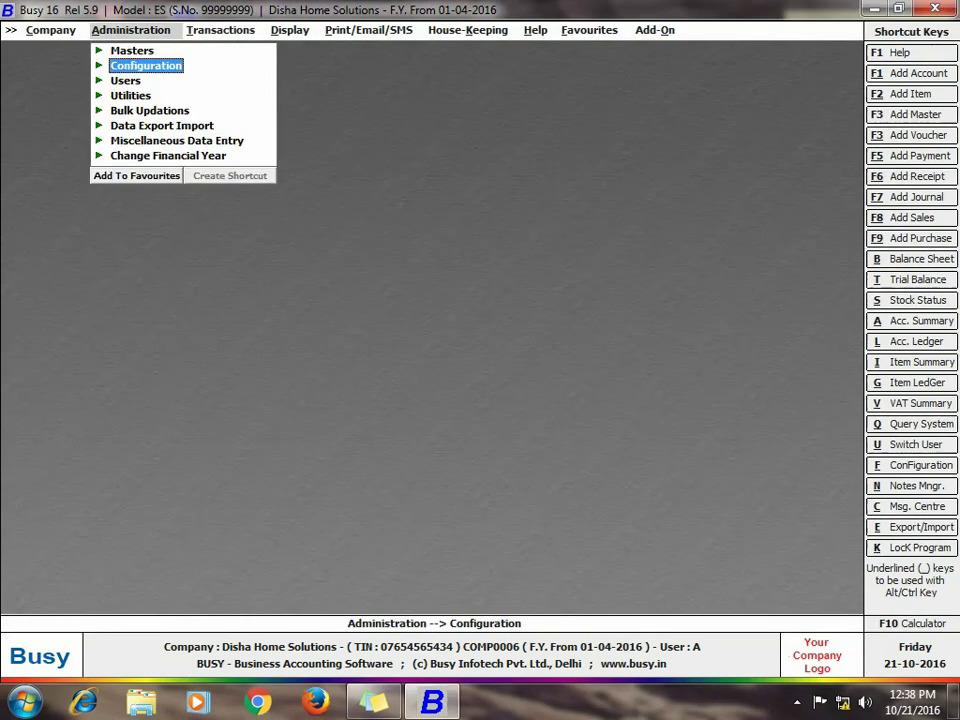
Check the page settings of the Sales Invoice's Packing Details format in the advanced document configuration, including clubbing by package number, and save them
key("Return")
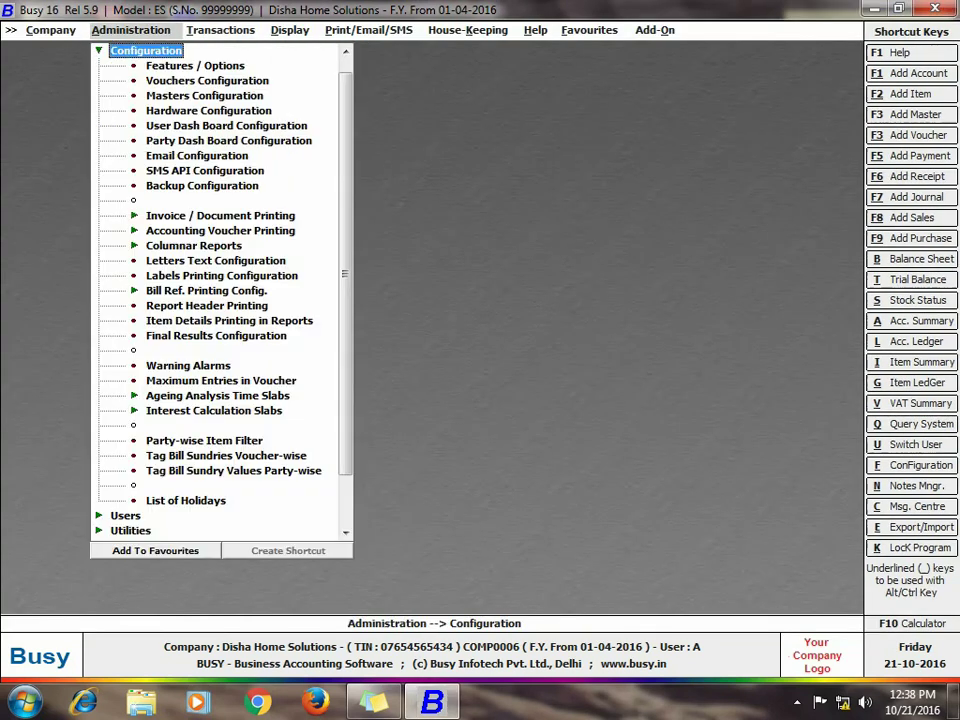
left_click(220, 215)
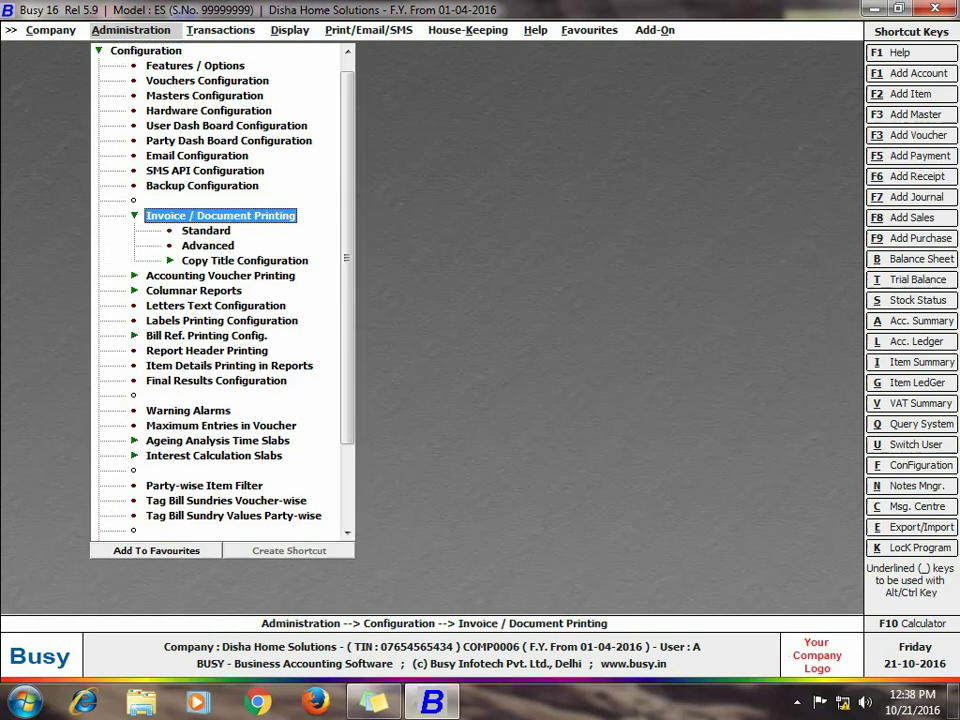
left_click(207, 245)
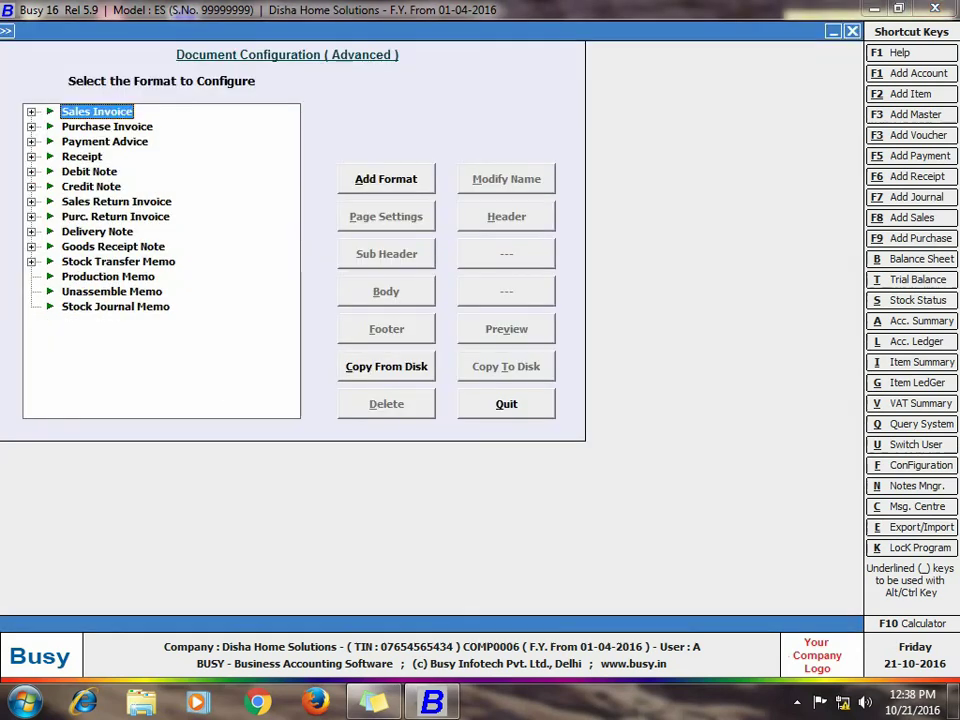
key("Right")
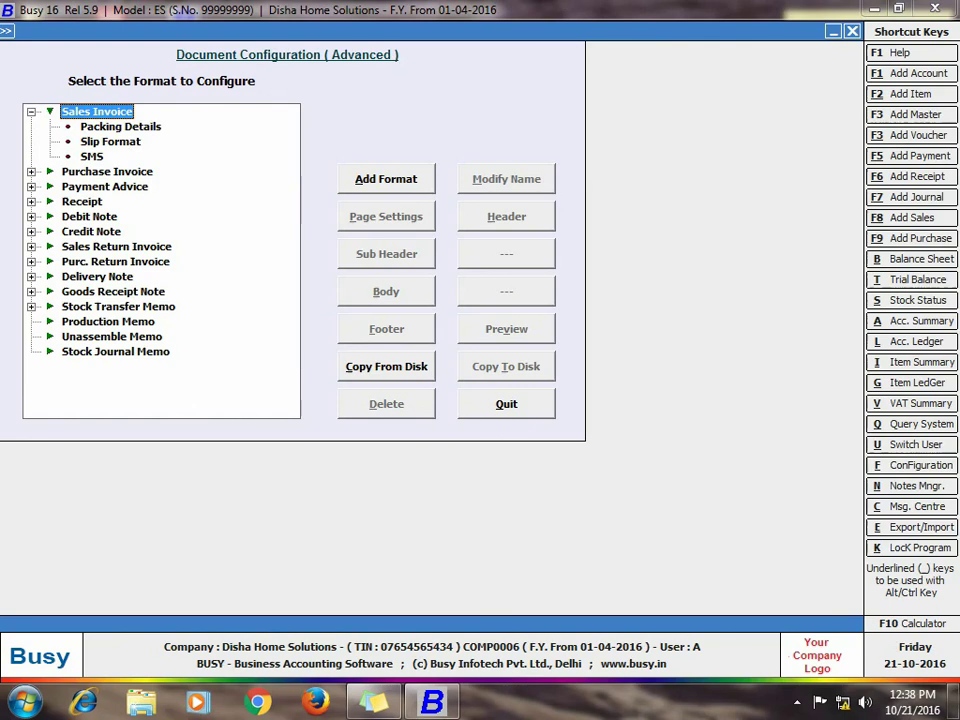
left_click(120, 126)
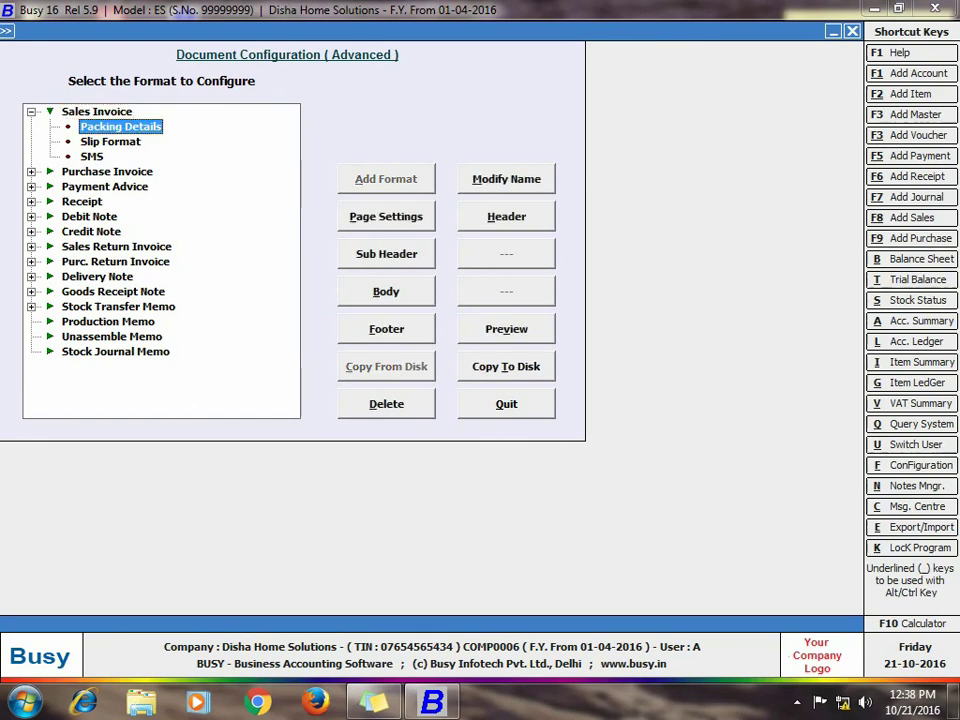
key("alt+p")
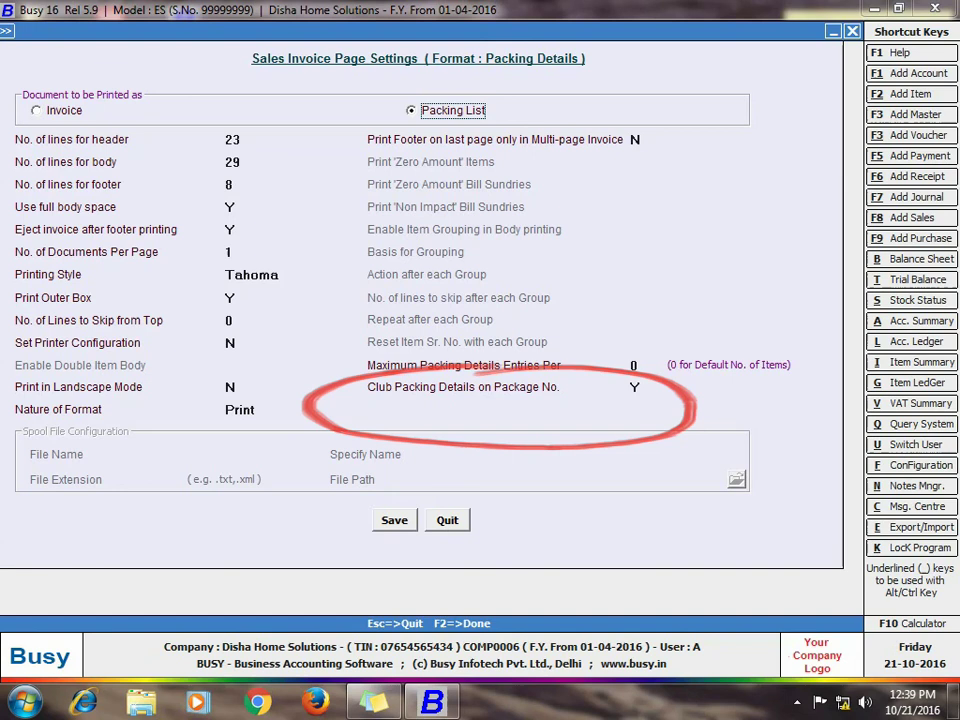
key("F2")
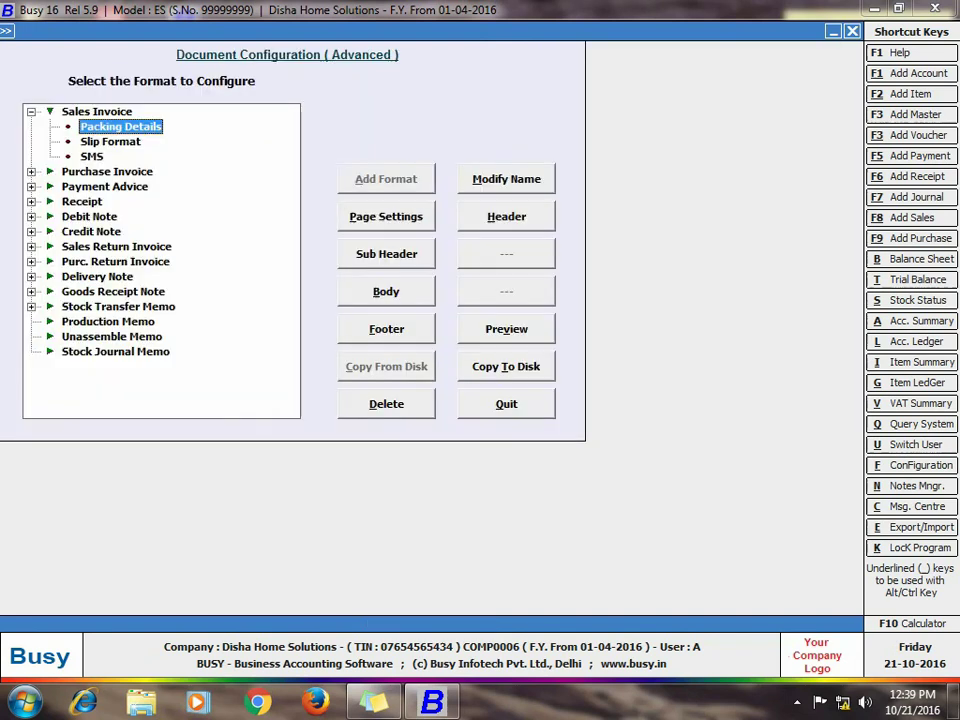
key("Escape")
key("Escape")
key("Escape")
Open sales voucher number 1 of the Main series, dated 01-04-2016, for modification
key("Right")
key("Return")
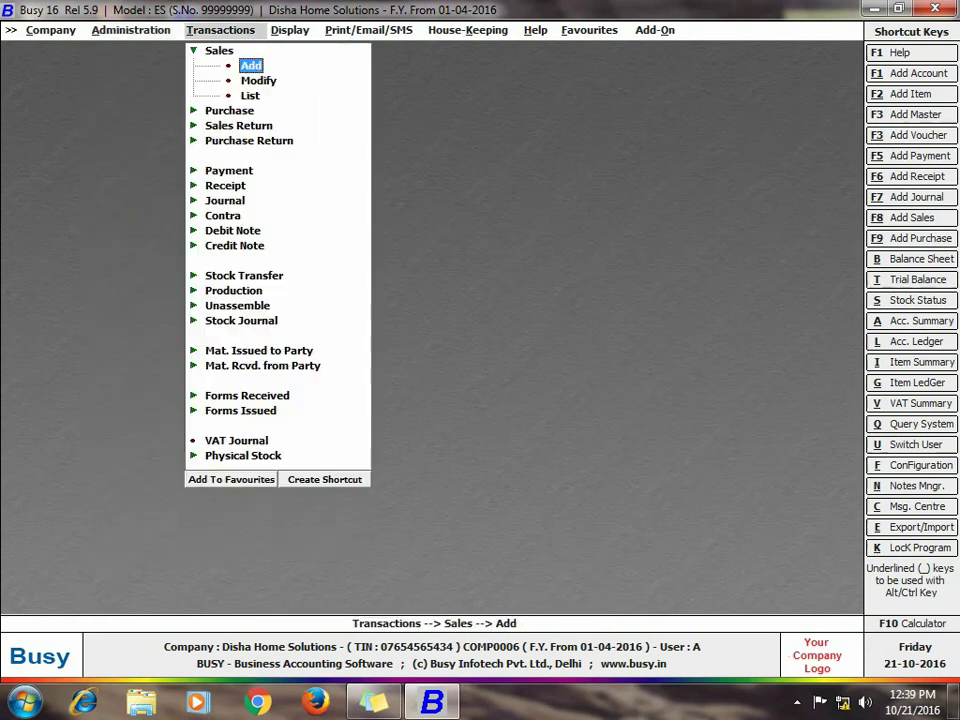
key("Down")
key("Return")
key("Return")
type("1")
key("Return")
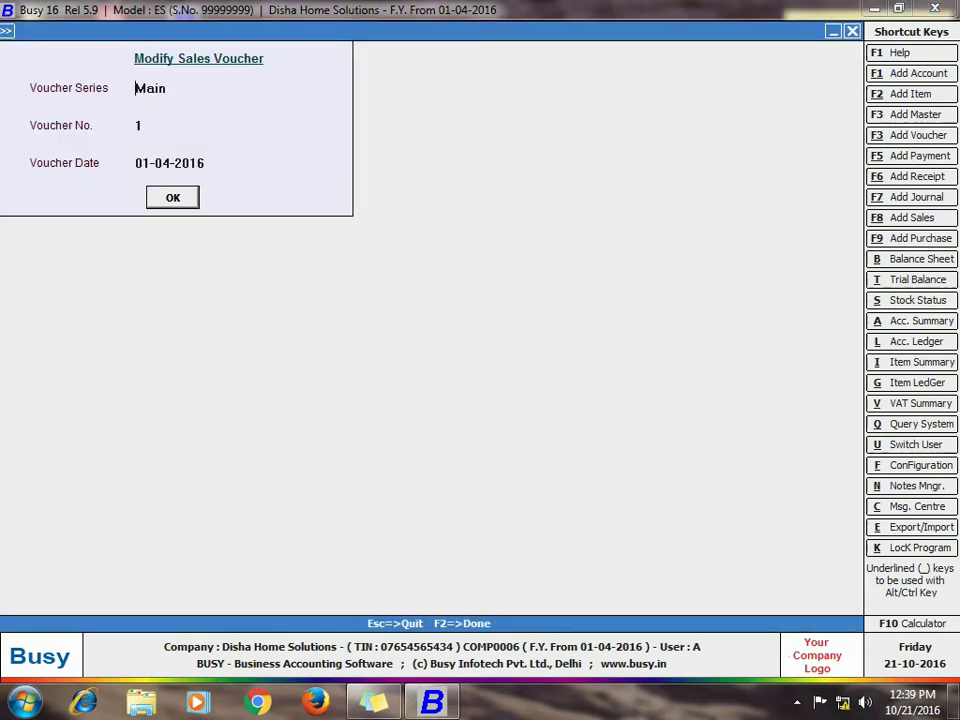
key("Return")
Preview the voucher's sales invoice in the Packing Details format, examine the packing list, and close the preview and voucher
key("alt+p")
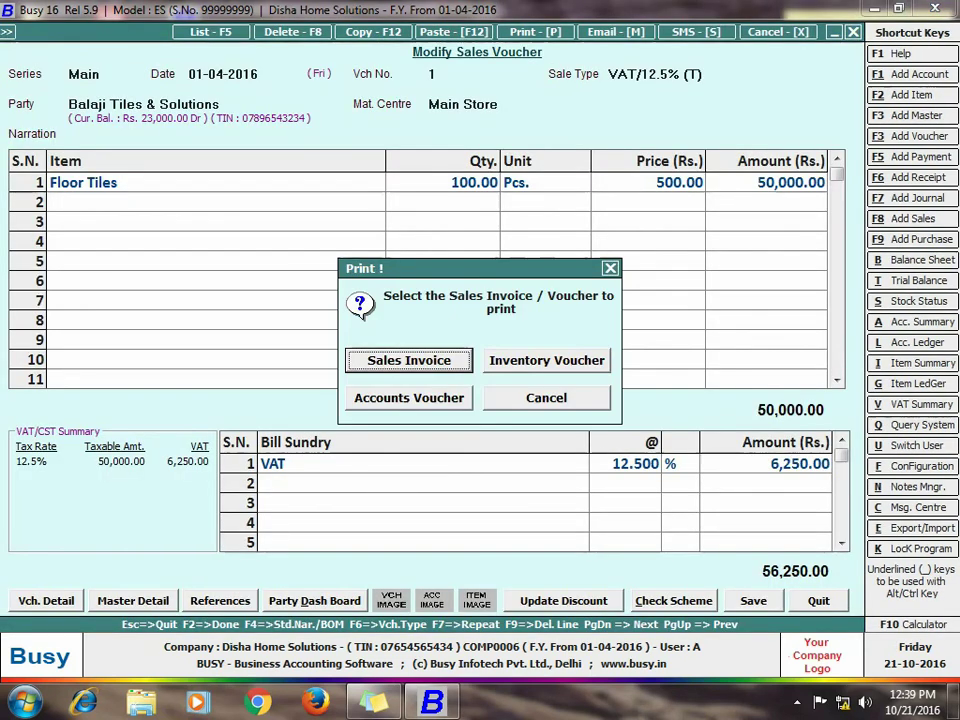
key("Return")
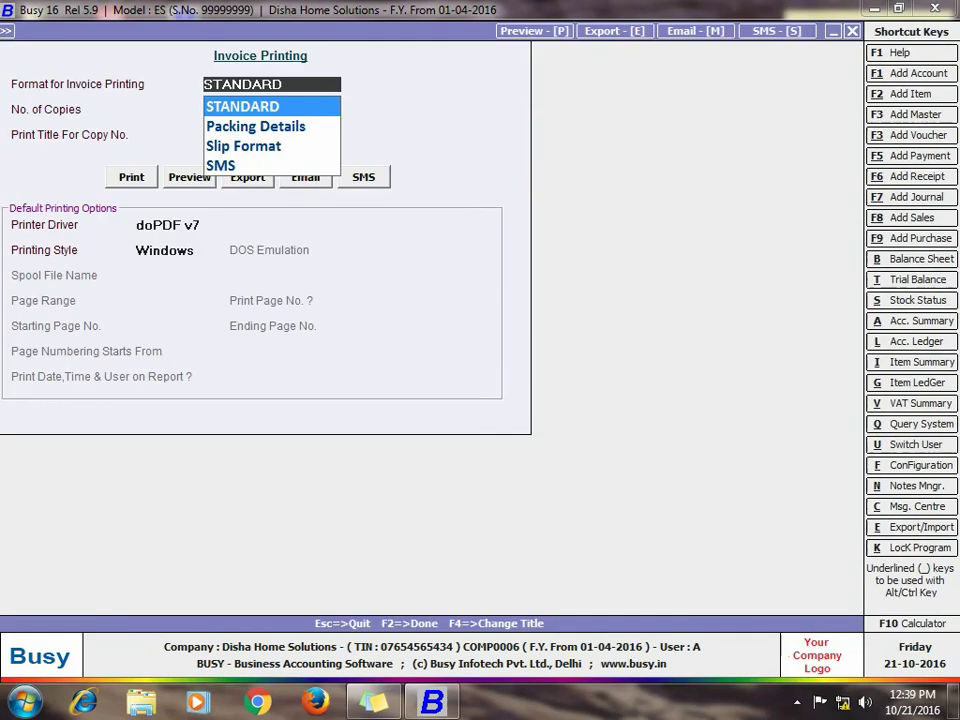
key("Down")
key("alt+p")
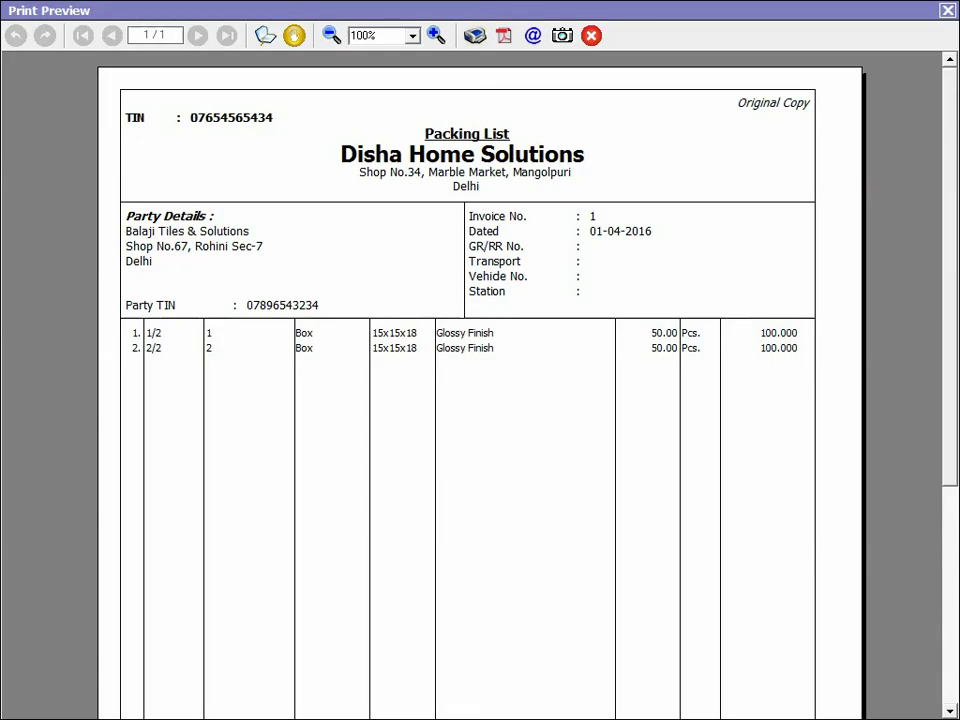
scroll(480, 380, "down", 5)
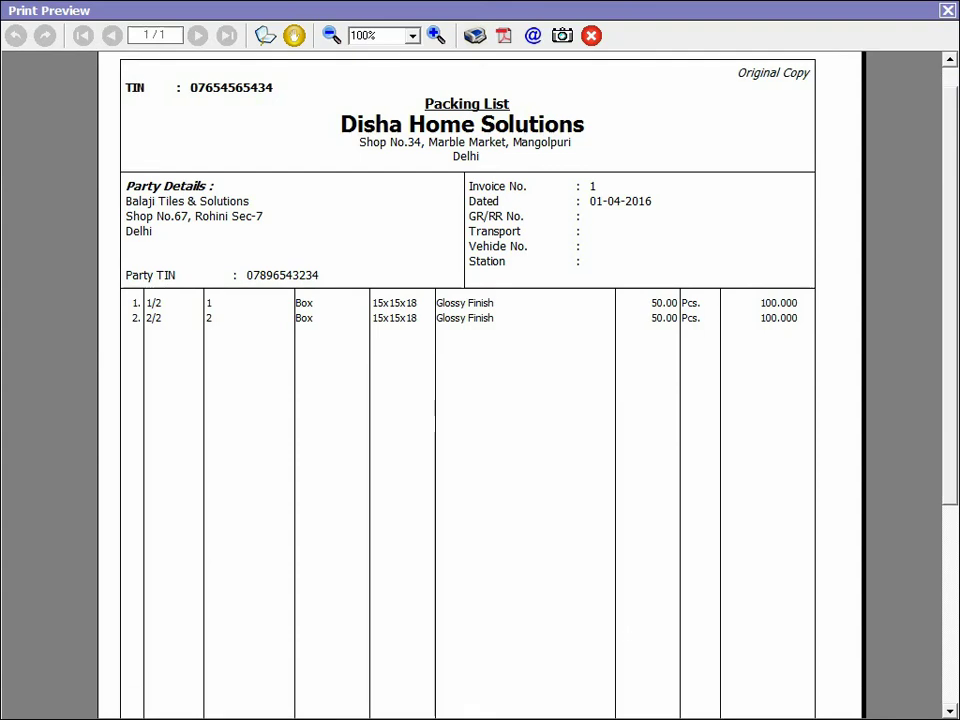
scroll(480, 380, "up", 5)
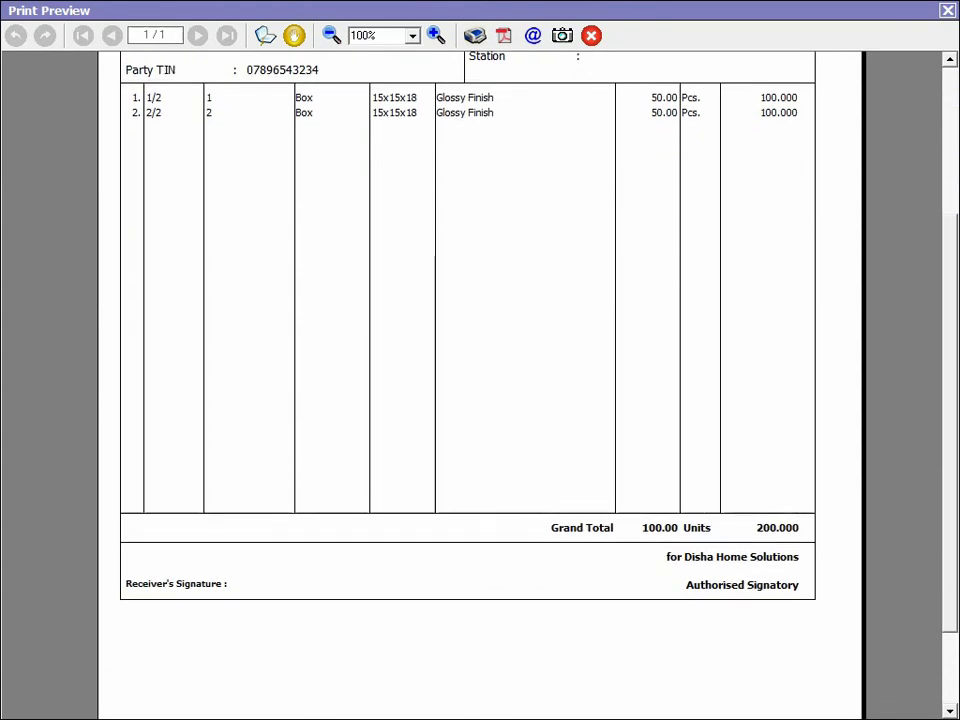
scroll(480, 380, "up", 1)
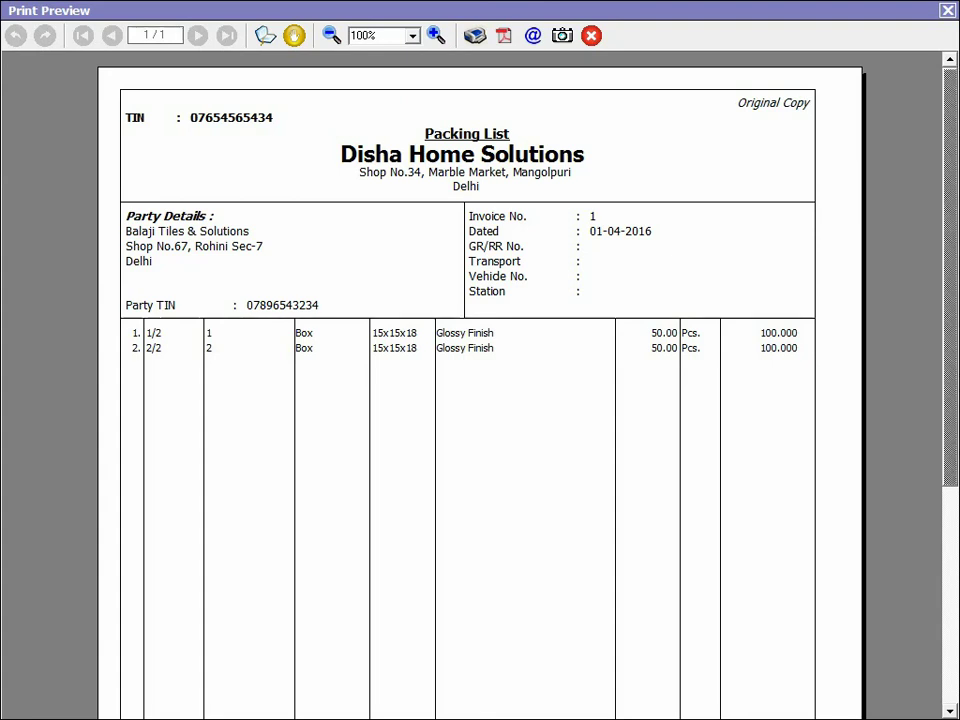
key("Escape")
key("Escape")
key("Escape")
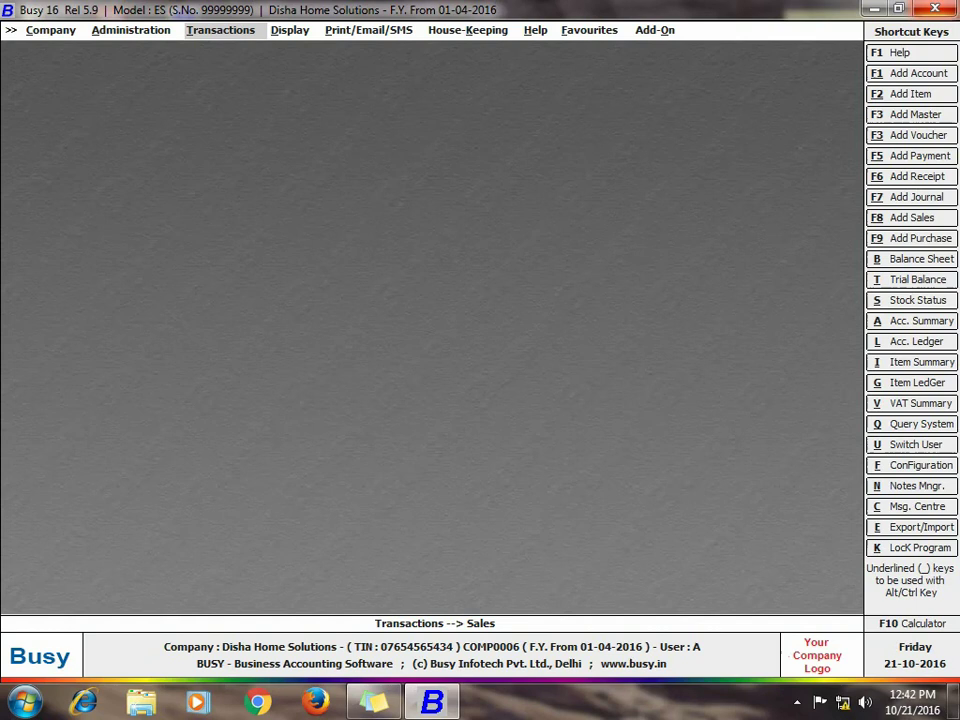